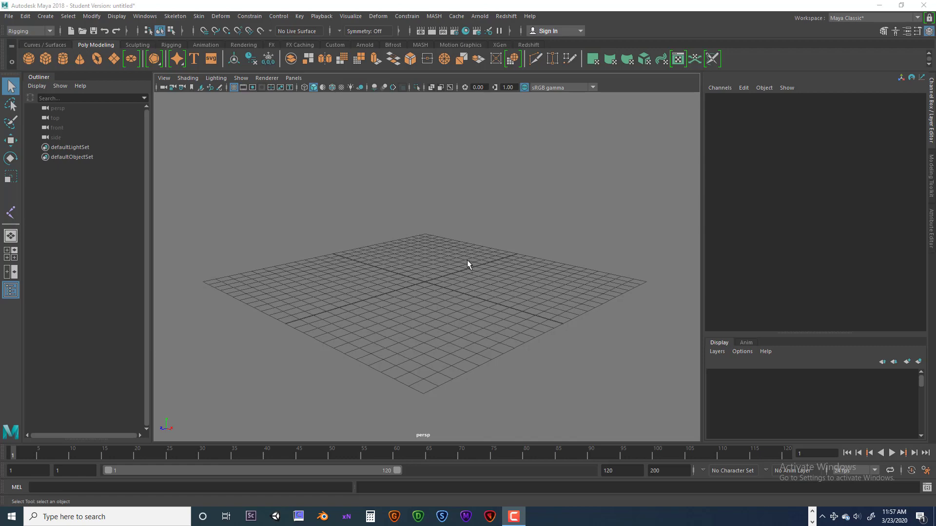
Create a polygon cylinder at the origin with 48 axis subdivisions and 24 height subdivisions.
{"action": "left_click_drag", "start_coordinate": [467, 265], "coordinate": [454, 267], "text": "alt"}
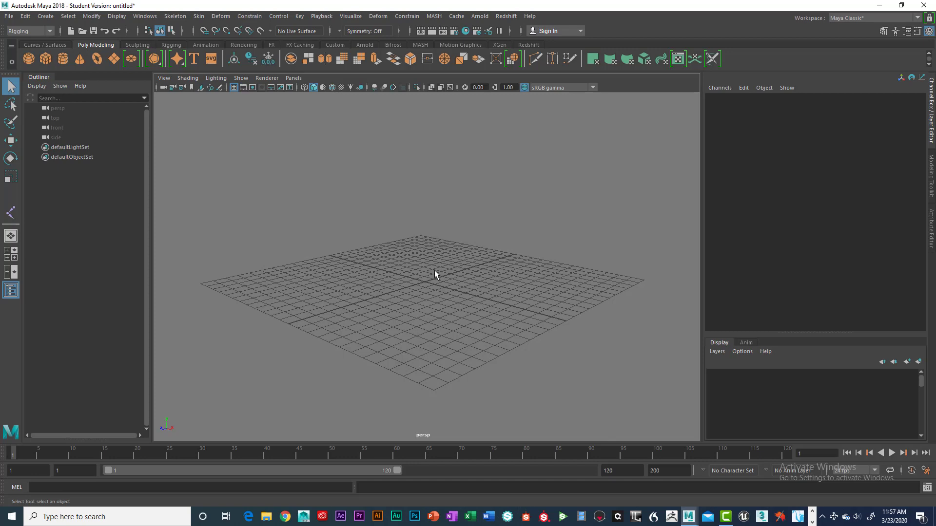
{"action": "middle_click_drag", "start_coordinate": [453, 280], "coordinate": [449, 271], "text": "alt"}
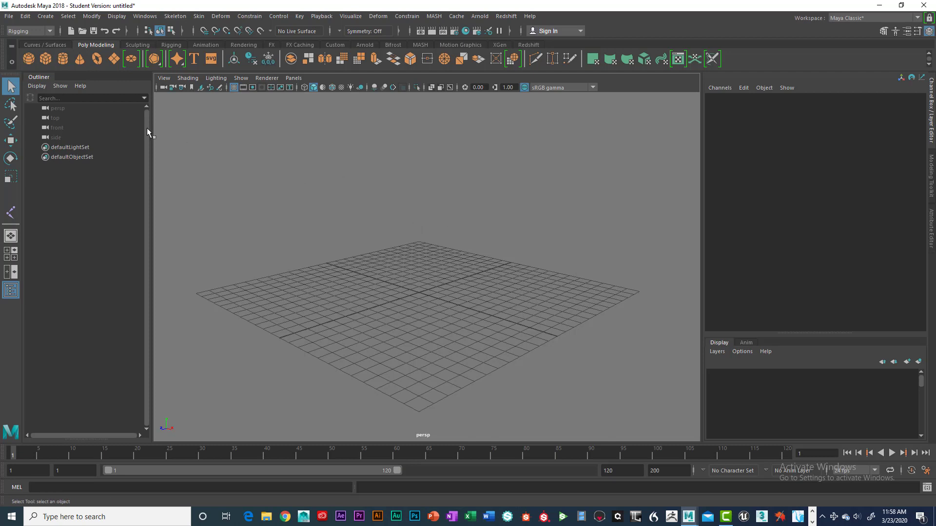
{"action": "left_click", "coordinate": [63, 59]}
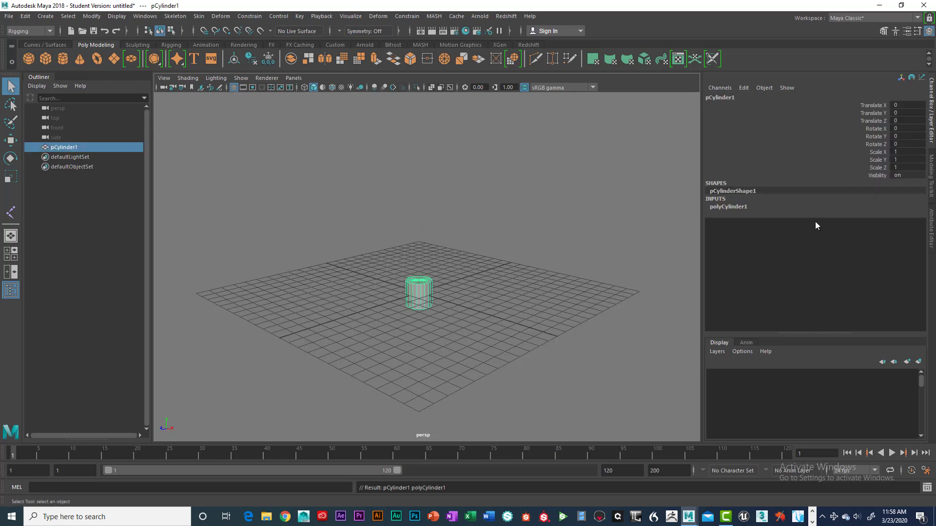
{"action": "left_click", "coordinate": [733, 210]}
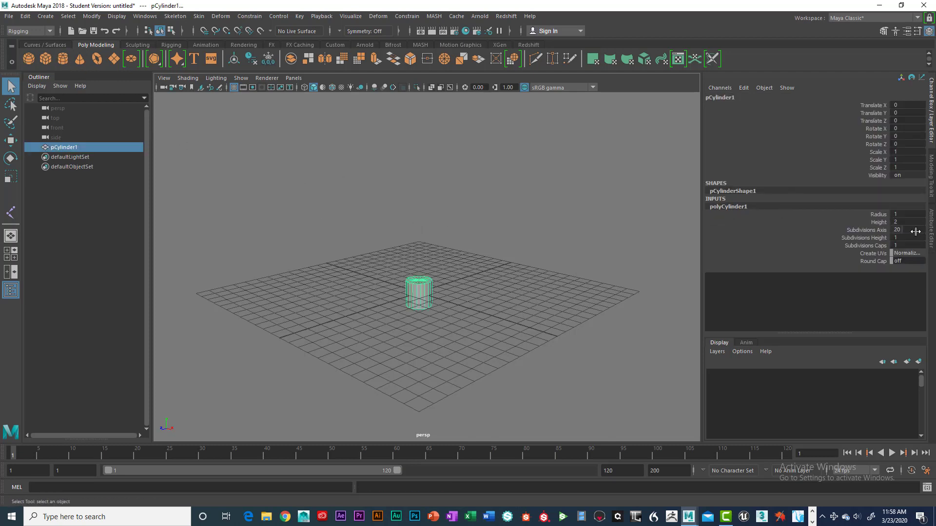
{"action": "double_click", "coordinate": [899, 230]}
{"action": "type", "text": "48"}
{"action": "key", "text": "Return"}
{"action": "double_click", "coordinate": [902, 238]}
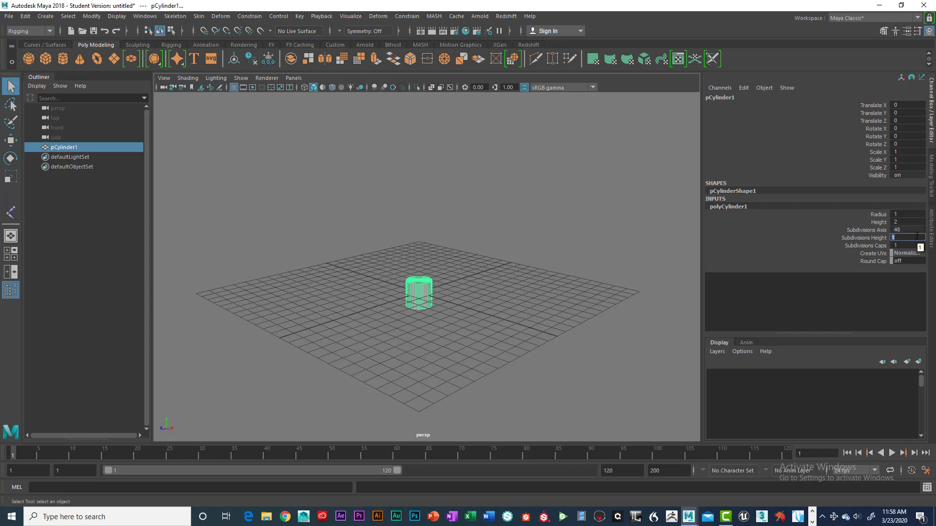
{"action": "type", "text": "24"}
{"action": "key", "text": "Return"}
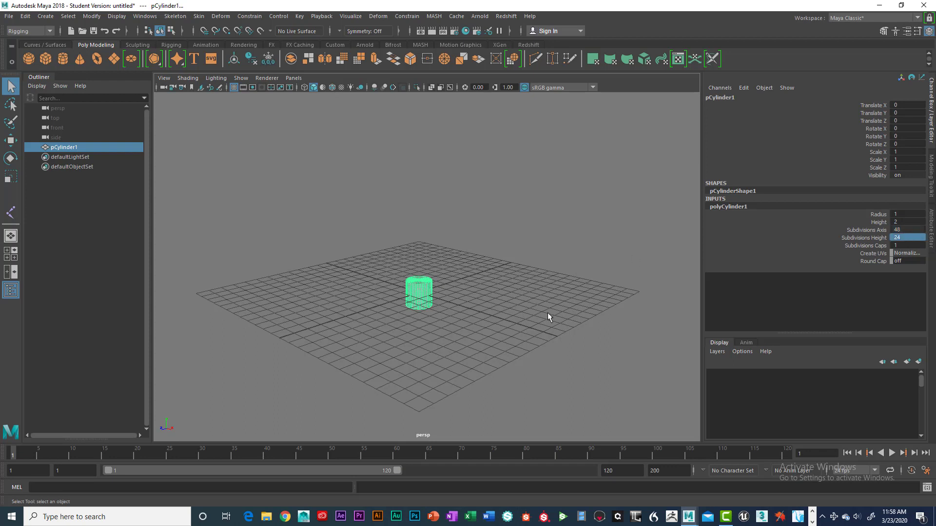
Stretch the cylinder vertically to a Y scale of about 4.27 and raise it about 4.27 units so its base rests on the grid.
{"action": "key", "text": "r"}
{"action": "left_click_drag", "start_coordinate": [421, 250], "coordinate": [434, 128]}
{"action": "key", "text": "w"}
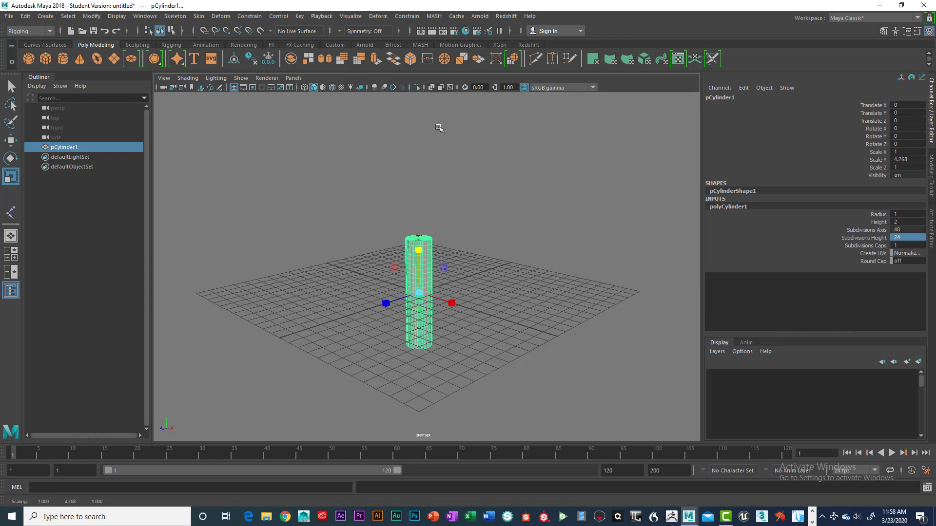
{"action": "left_click_drag", "start_coordinate": [419, 247], "coordinate": [422, 194]}
{"action": "key", "text": "space"}
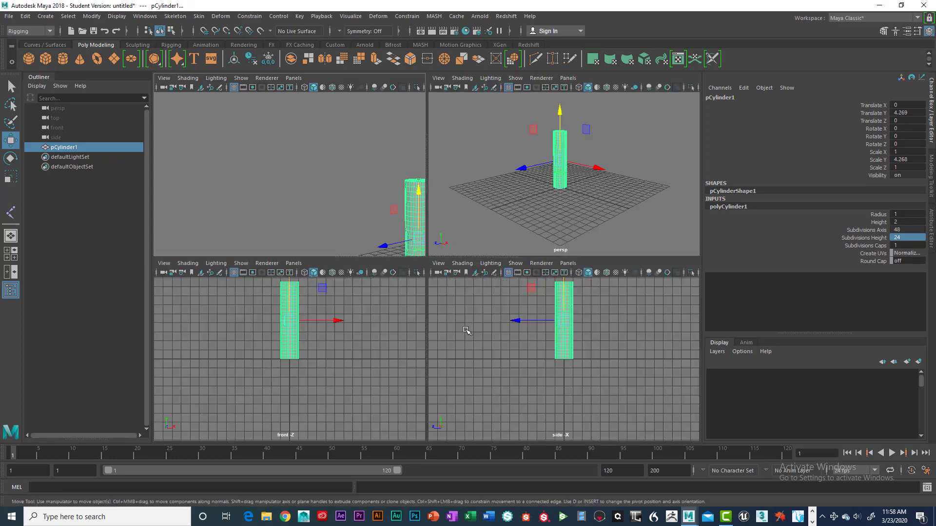
{"action": "key", "text": "space"}
{"action": "middle_click_drag", "start_coordinate": [428, 180], "coordinate": [429, 212], "text": "alt"}
{"action": "left_click_drag", "start_coordinate": [426, 174], "coordinate": [426, 173]}
{"action": "key", "text": "space"}
{"action": "key", "text": "space"}
{"action": "right_click_drag", "start_coordinate": [519, 249], "coordinate": [481, 276], "text": "alt"}
{"action": "left_click_drag", "start_coordinate": [481, 276], "coordinate": [467, 271], "text": "alt"}
{"action": "middle_click_drag", "start_coordinate": [483, 308], "coordinate": [502, 265], "text": "alt"}
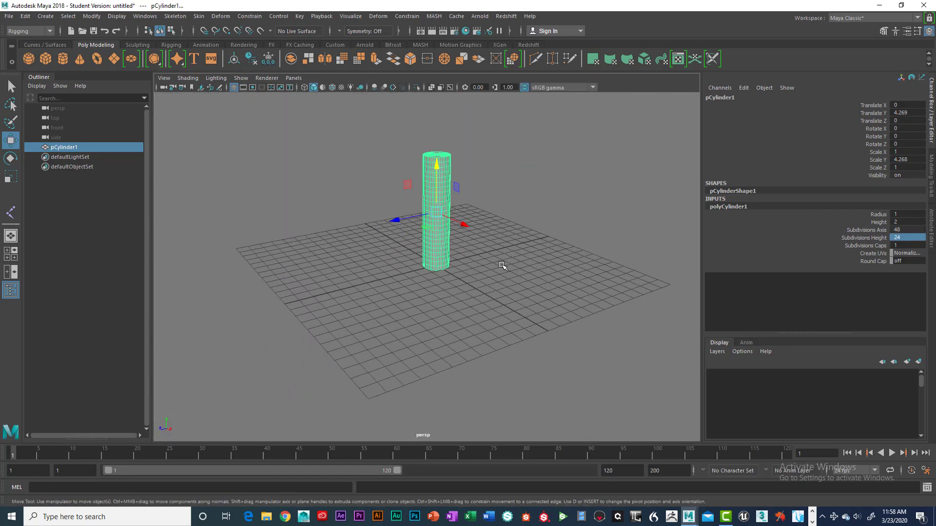
{"action": "left_click_drag", "start_coordinate": [484, 265], "coordinate": [475, 268], "text": "alt"}
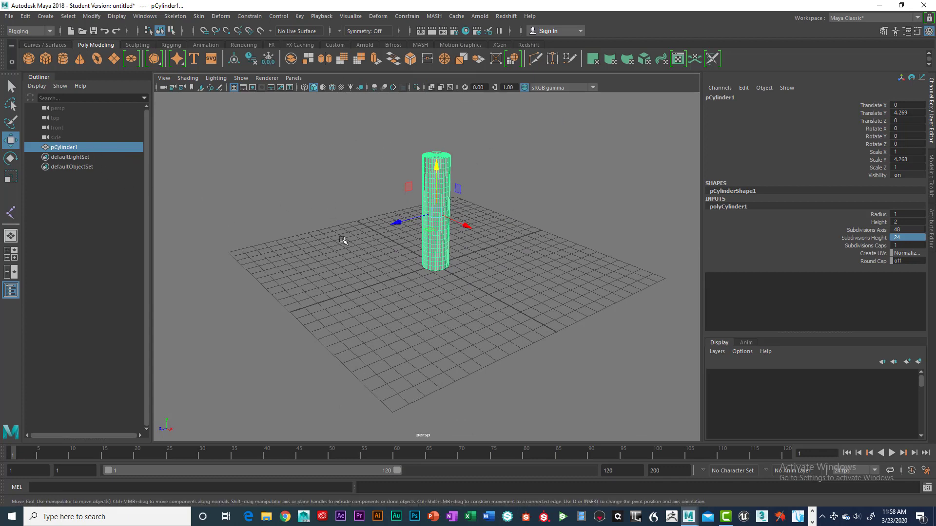
Choose the Rigging menu set and display the Rigging shelf tools.
{"action": "left_click", "coordinate": [49, 32]}
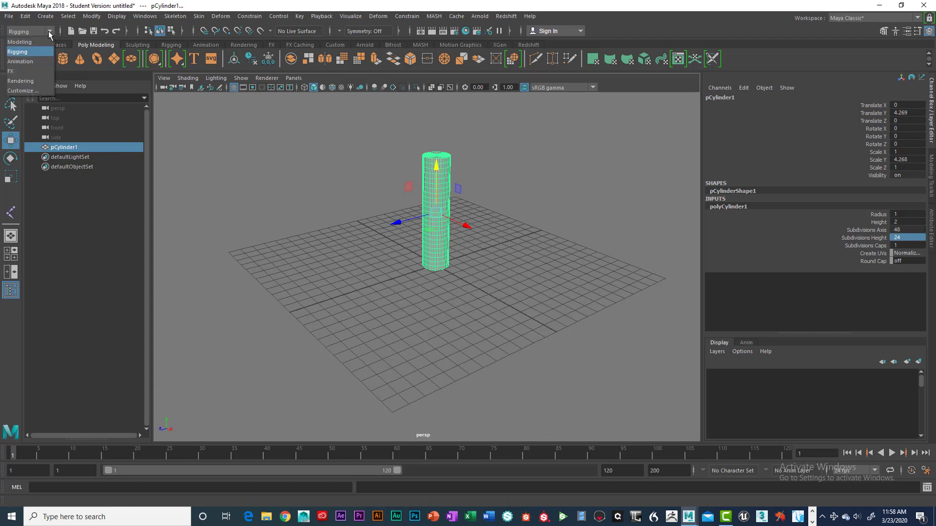
{"action": "left_click", "coordinate": [19, 51]}
{"action": "left_click", "coordinate": [25, 33]}
{"action": "left_click", "coordinate": [24, 52]}
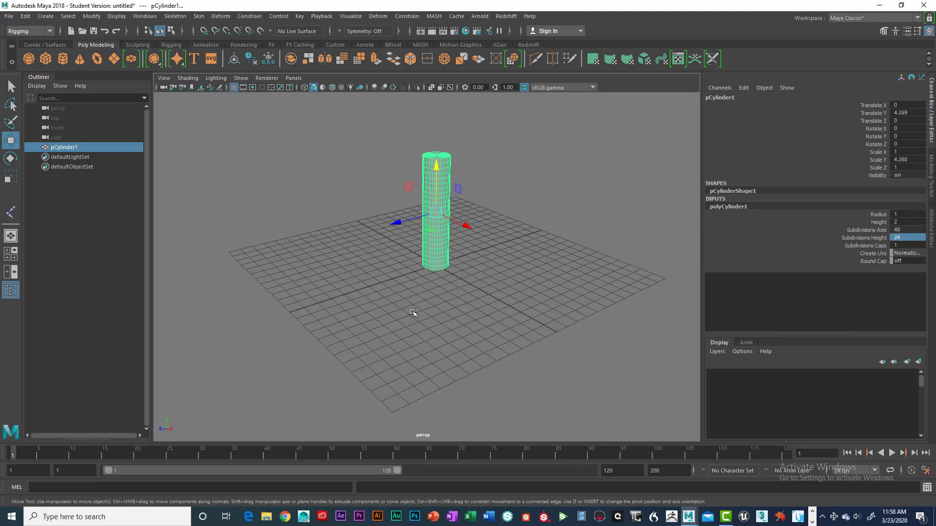
{"action": "left_click", "coordinate": [178, 46]}
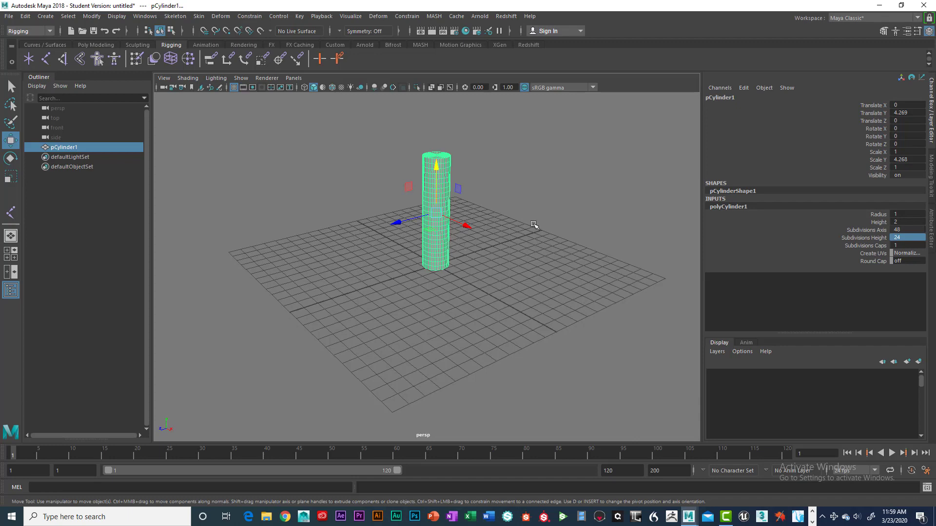
Set the hotbox to show the commands of all menu sets.
{"action": "right_click_drag", "start_coordinate": [498, 228], "coordinate": [538, 230], "text": "alt"}
{"action": "key", "text": "space"}
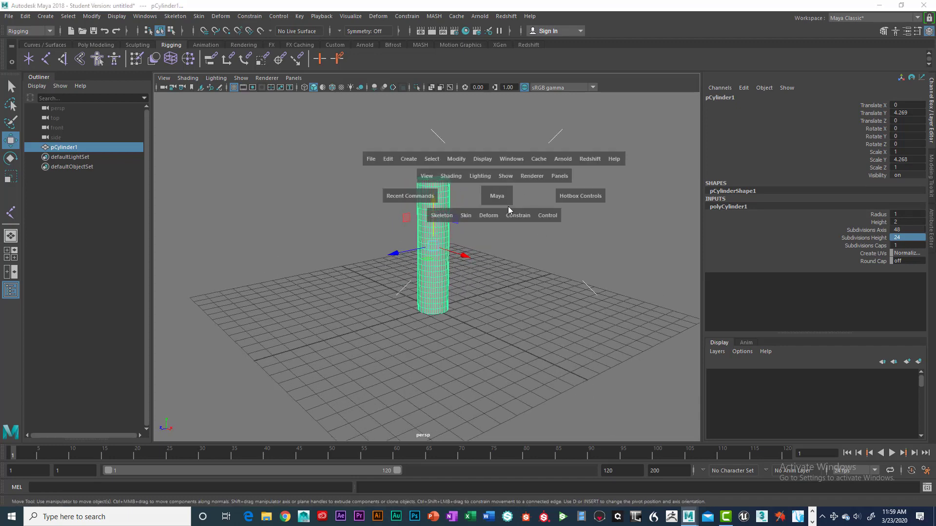
{"action": "left_click", "coordinate": [589, 199]}
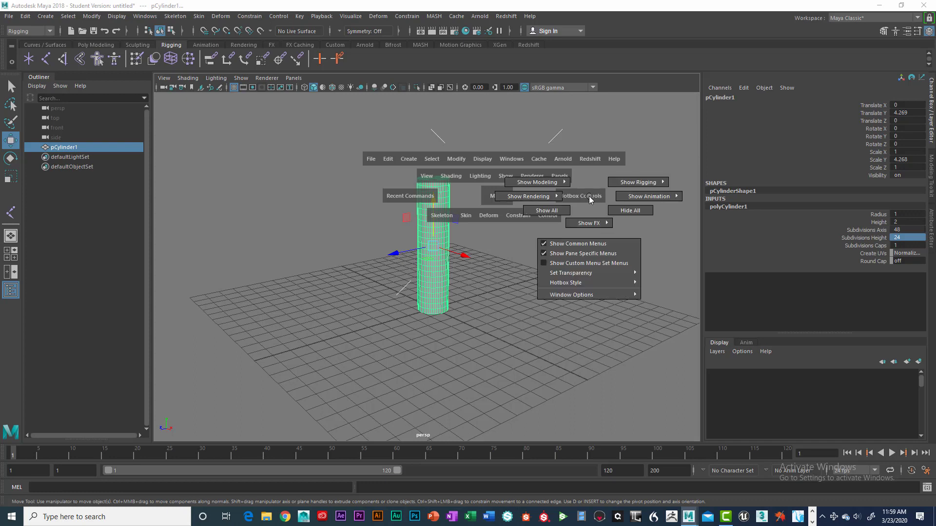
{"action": "left_click_drag", "start_coordinate": [589, 199], "coordinate": [634, 156]}
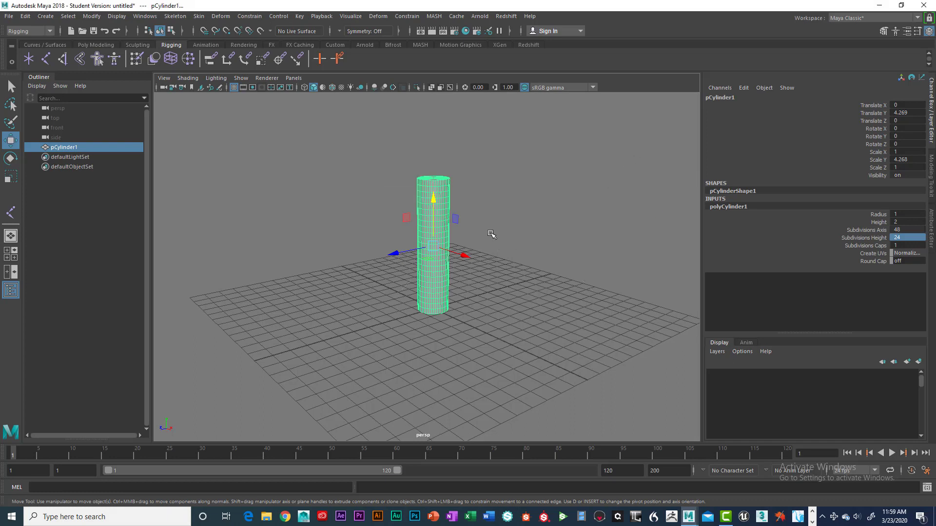
{"action": "key", "text": "space"}
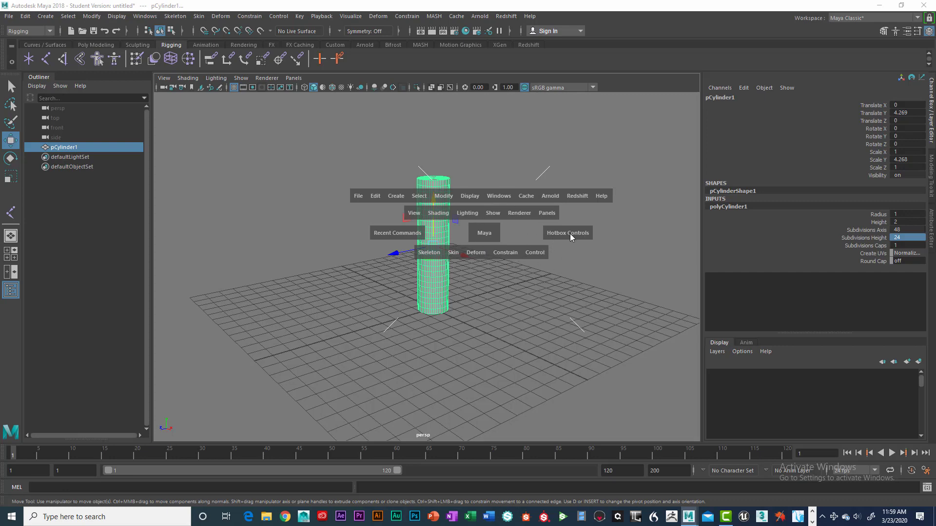
{"action": "left_click_drag", "start_coordinate": [570, 234], "coordinate": [533, 244]}
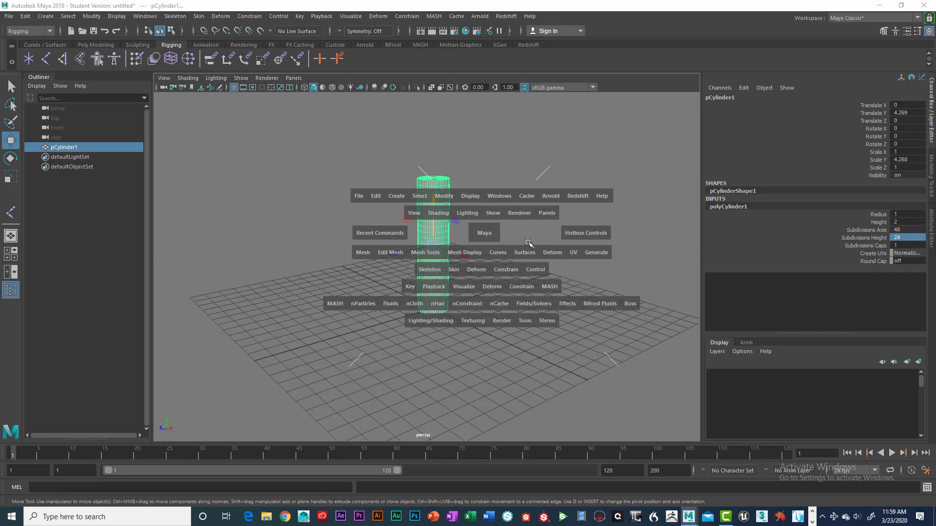
{"action": "key", "text": "space"}
{"action": "key", "text": "space"}
{"action": "key", "text": "space"}
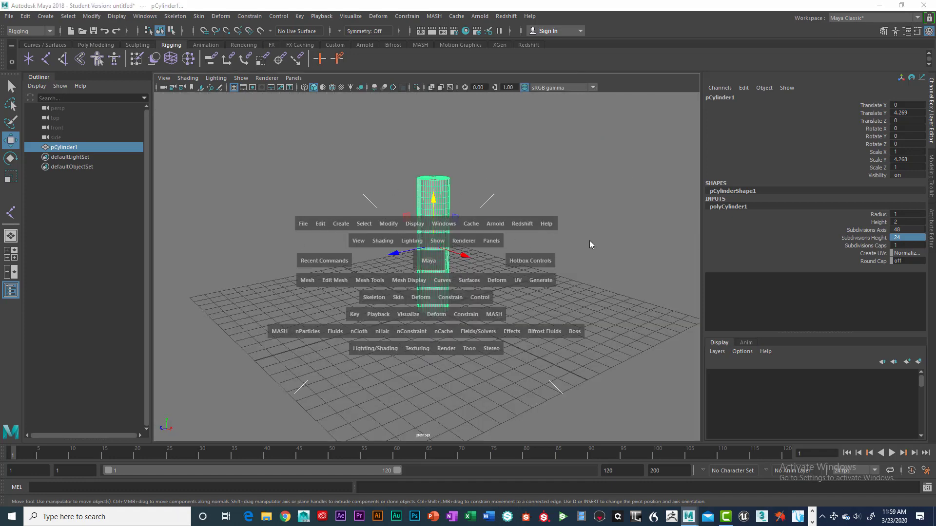
Limit the hotbox to the Rigging commands and bring it up to check the result.
{"action": "left_click", "coordinate": [524, 261]}
{"action": "left_click_drag", "start_coordinate": [525, 262], "coordinate": [557, 226]}
{"action": "key", "text": "space"}
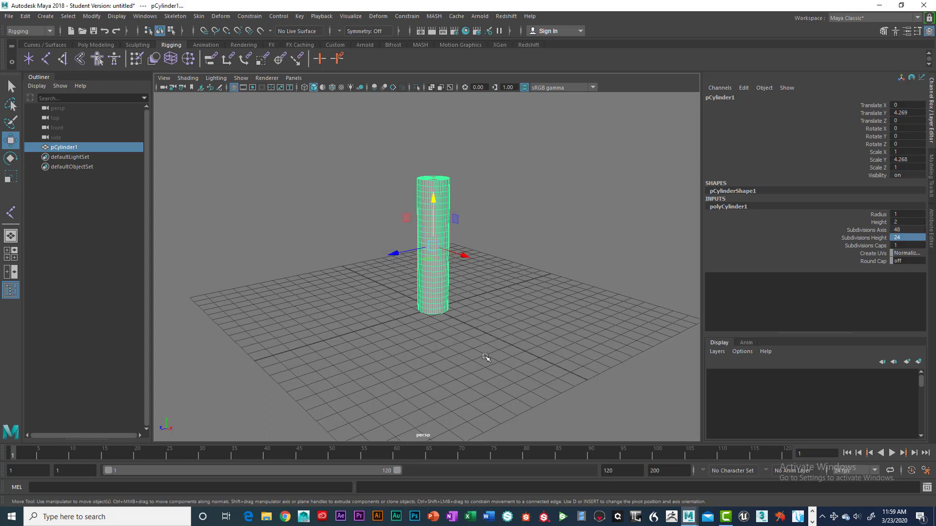
{"action": "key", "text": "space"}
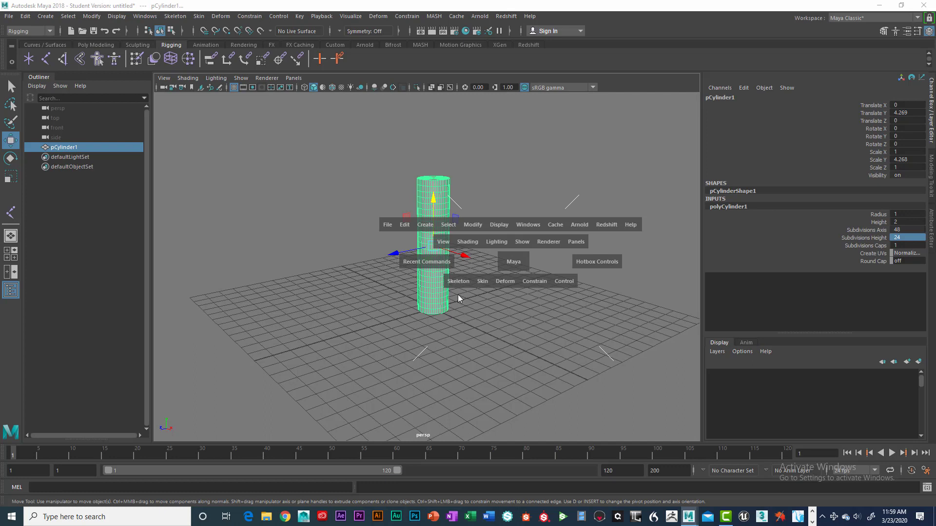
{"action": "key", "text": "space"}
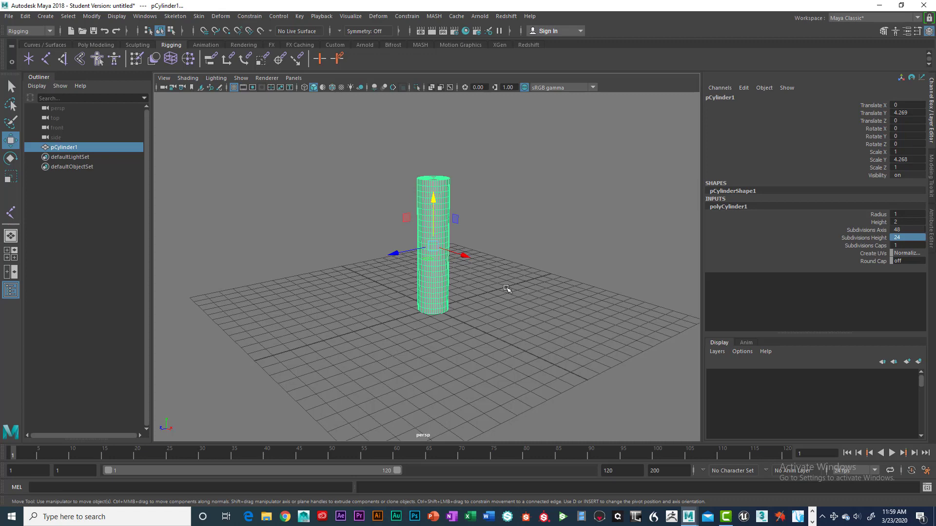
{"action": "key", "text": "space"}
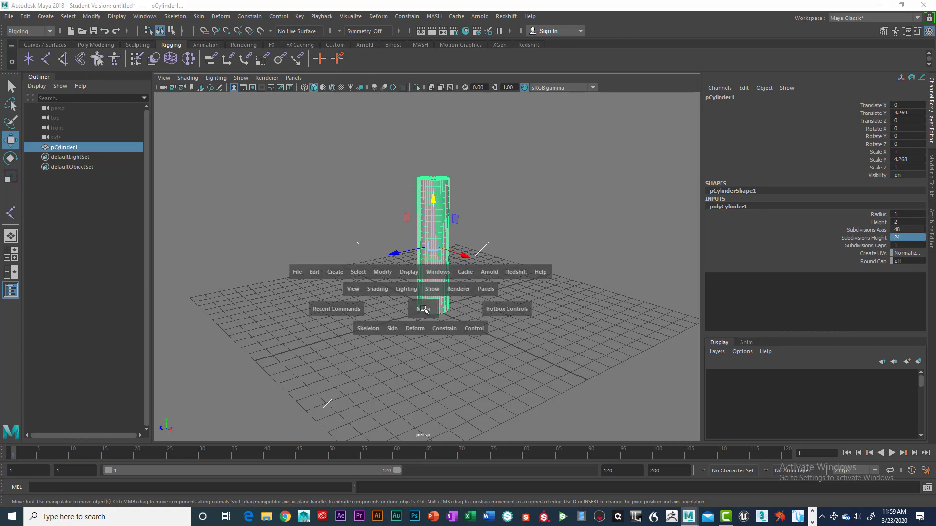
Frame the cylinder in the front view, start the Create Joints tool with its options, and close the settings with their values kept.
{"action": "key", "text": "space"}
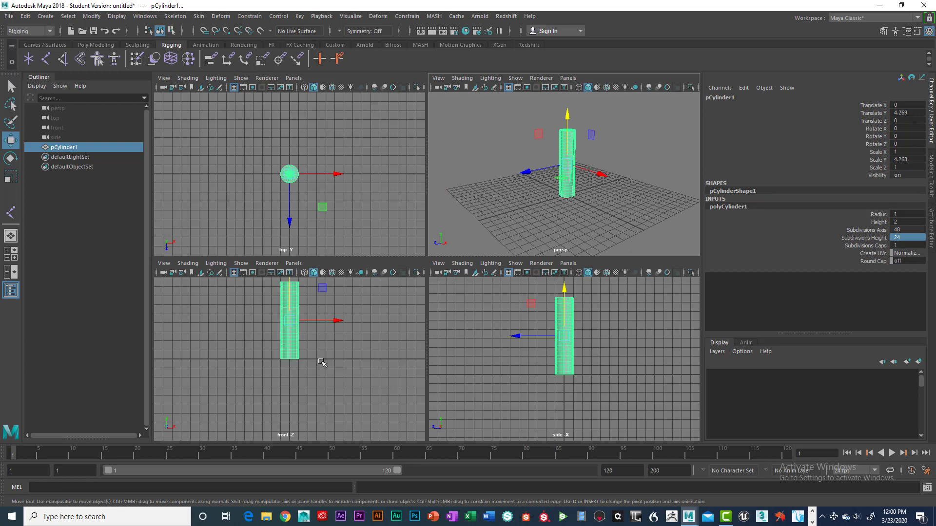
{"action": "key", "text": "space"}
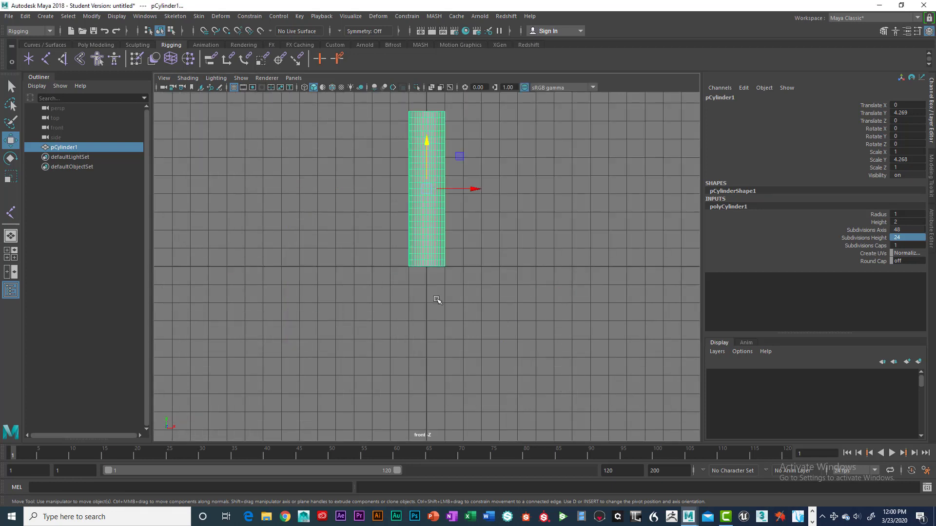
{"action": "middle_click_drag", "start_coordinate": [439, 299], "coordinate": [432, 366], "text": "alt"}
{"action": "scroll", "coordinate": [433, 365], "scroll_direction": "up", "scroll_amount": 5}
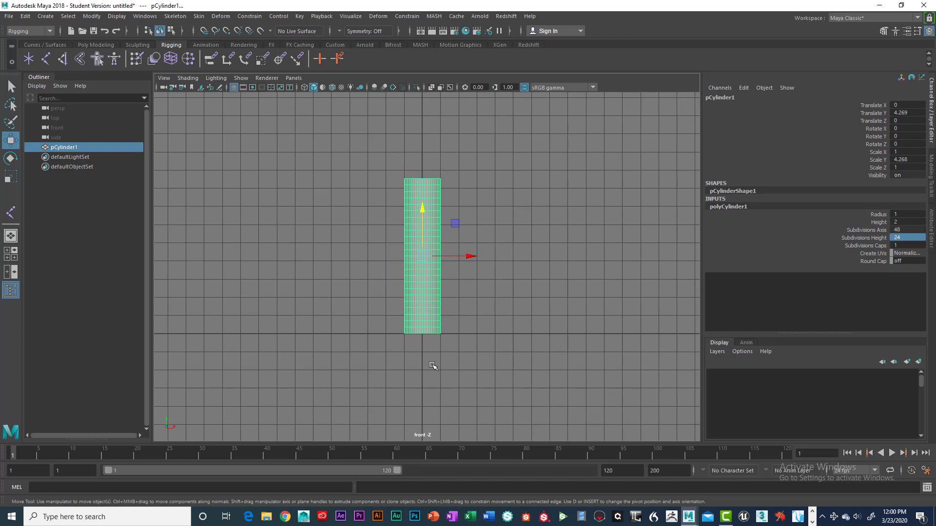
{"action": "middle_click_drag", "start_coordinate": [433, 364], "coordinate": [436, 372], "text": "alt"}
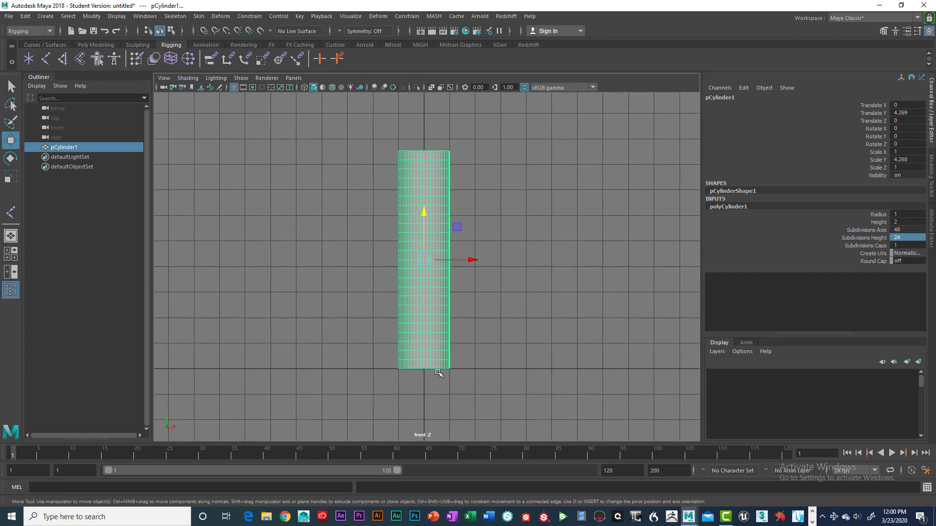
{"action": "right_click_drag", "start_coordinate": [489, 360], "coordinate": [545, 352], "text": "alt"}
{"action": "middle_click_drag", "start_coordinate": [527, 332], "coordinate": [537, 355], "text": "alt"}
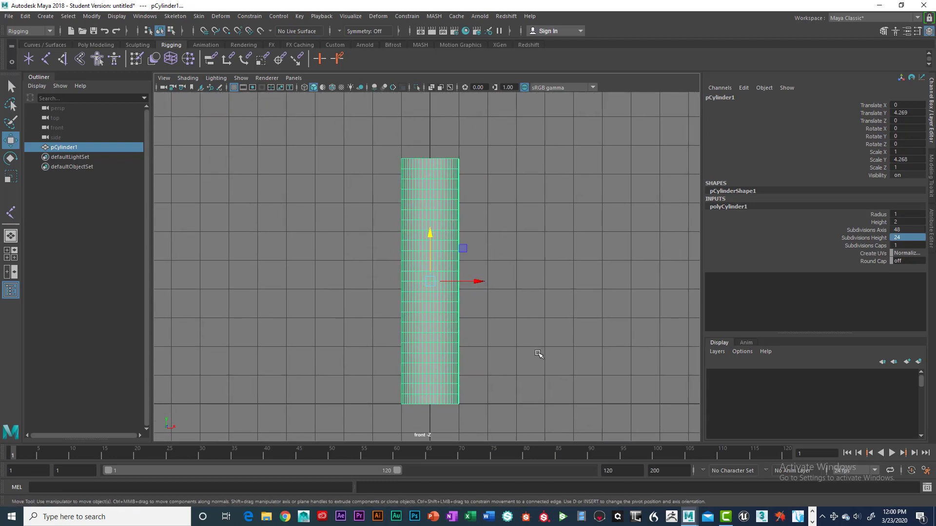
{"action": "right_click_drag", "start_coordinate": [537, 354], "coordinate": [542, 351], "text": "alt"}
{"action": "middle_click_drag", "start_coordinate": [542, 351], "coordinate": [540, 329], "text": "alt"}
{"action": "key", "text": "space"}
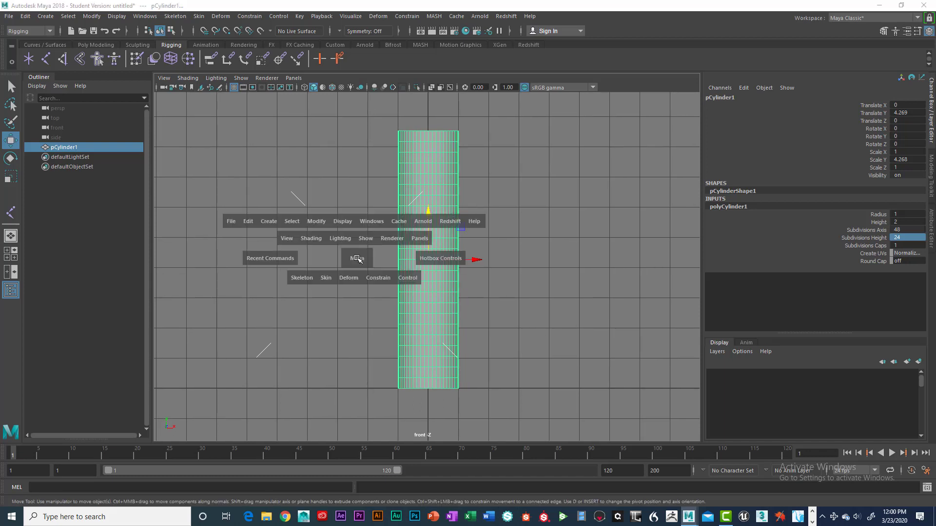
{"action": "left_click", "coordinate": [302, 279]}
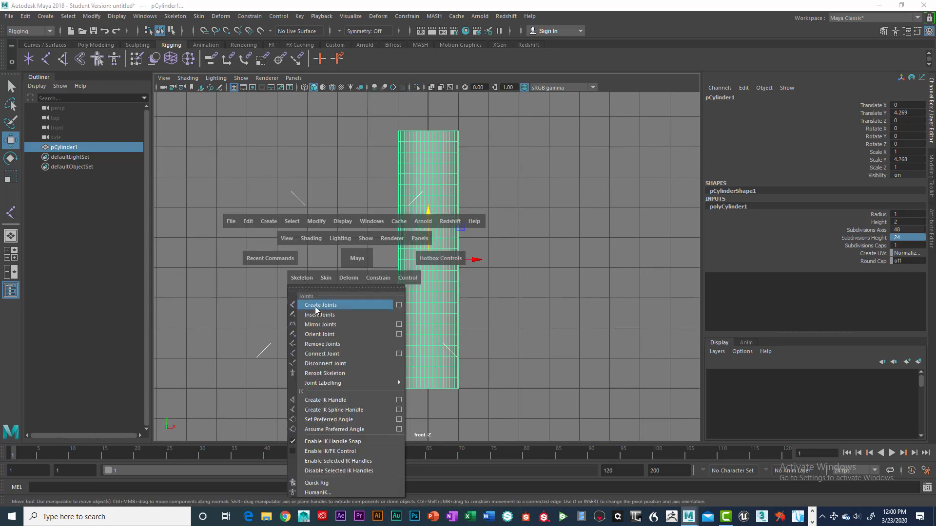
{"action": "left_click", "coordinate": [399, 306]}
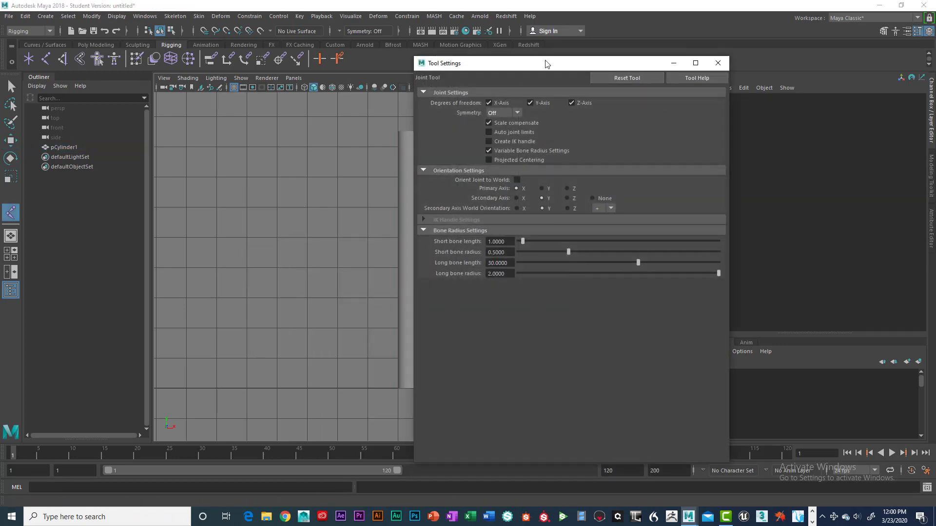
{"action": "left_click_drag", "start_coordinate": [524, 66], "coordinate": [462, 184]}
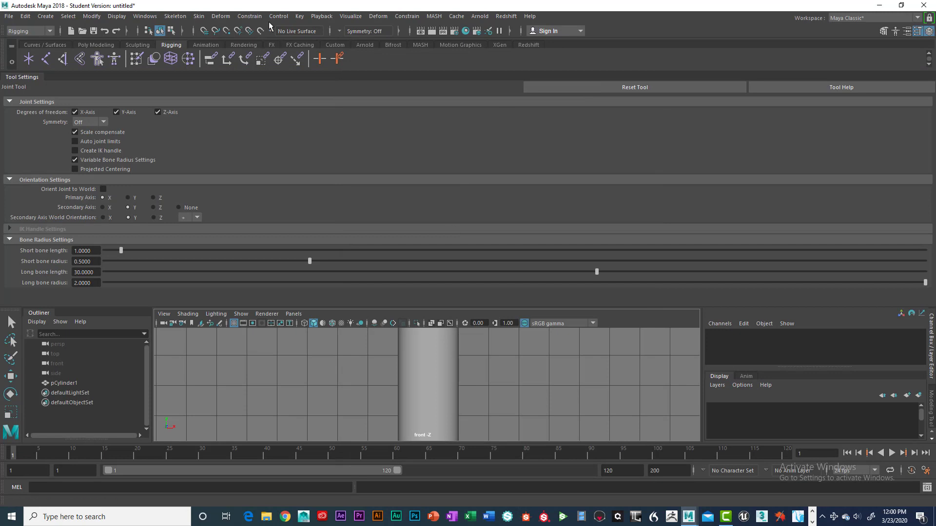
{"action": "left_click_drag", "start_coordinate": [29, 78], "coordinate": [606, 104]}
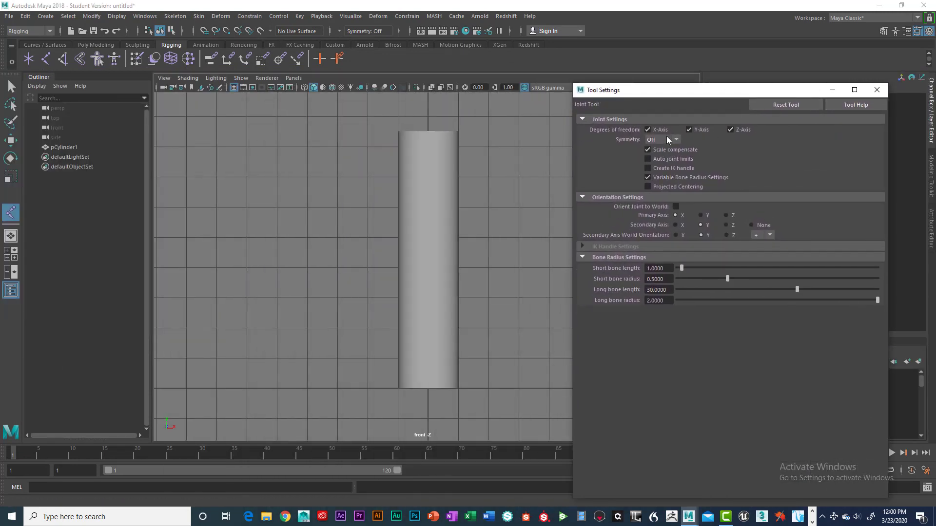
{"action": "left_click", "coordinate": [876, 90]}
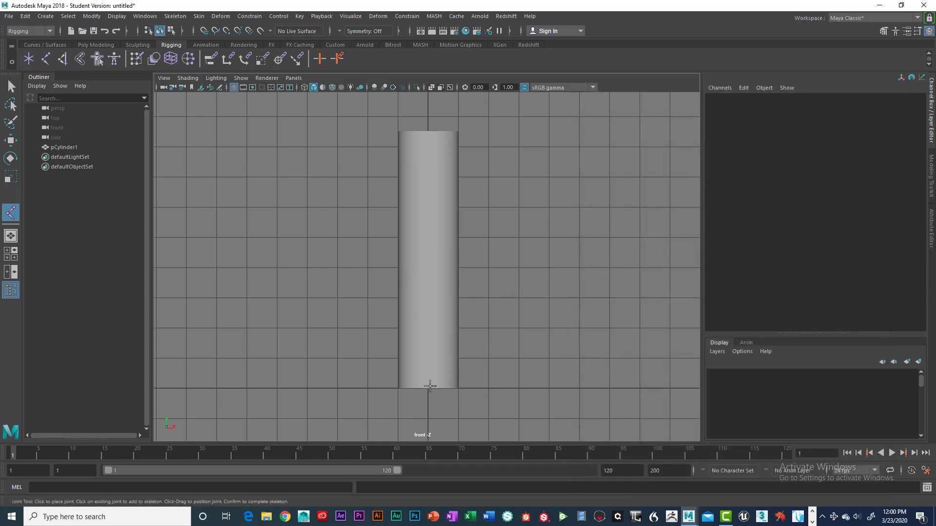
Try to place a chain of five joints up the cylinder's centre line from base to top, and undo it.
{"action": "left_click", "coordinate": [428, 388]}
{"action": "left_click", "coordinate": [427, 326]}
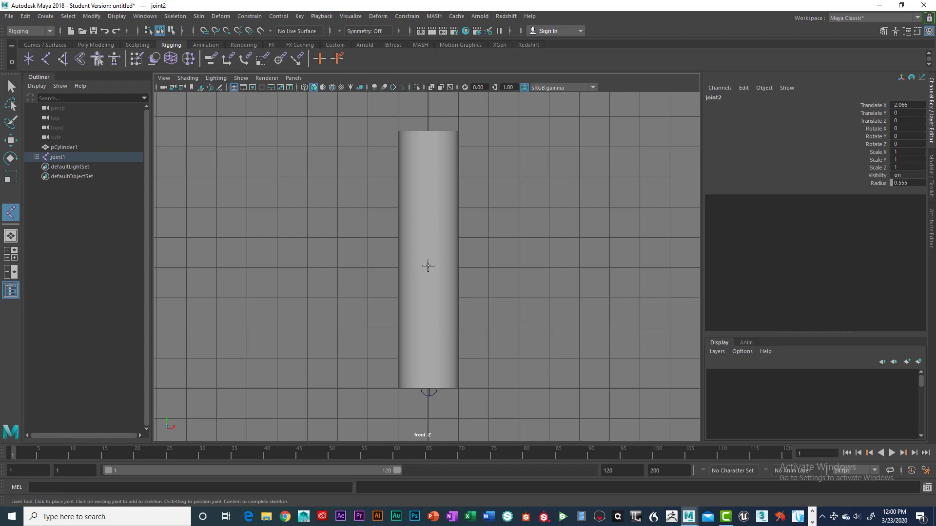
{"action": "left_click", "coordinate": [428, 268]}
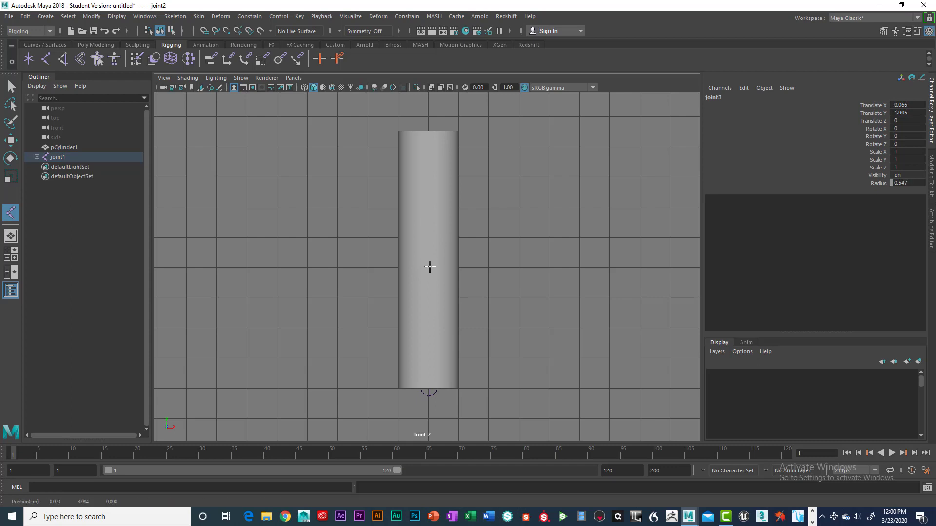
{"action": "left_click", "coordinate": [430, 206]}
{"action": "left_click", "coordinate": [428, 141]}
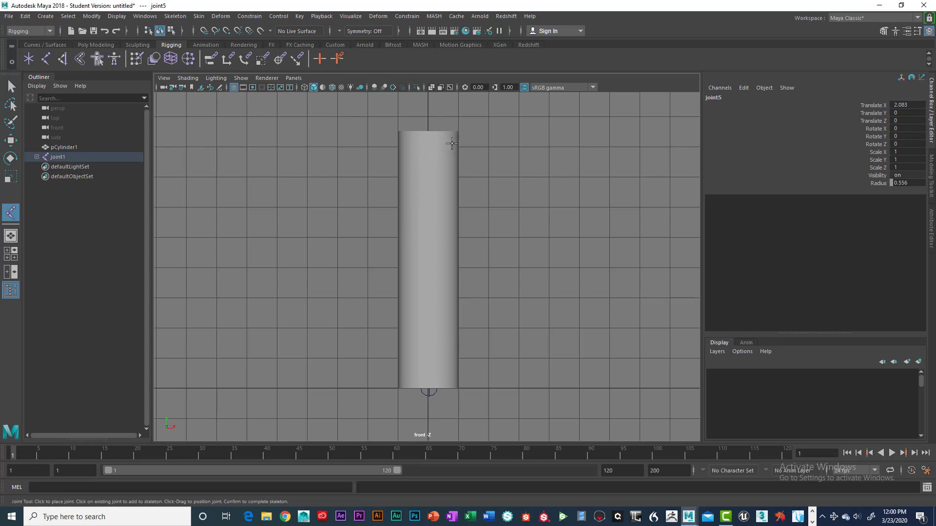
{"action": "key", "text": "ctrl+z"}
{"action": "key", "text": "ctrl+z"}
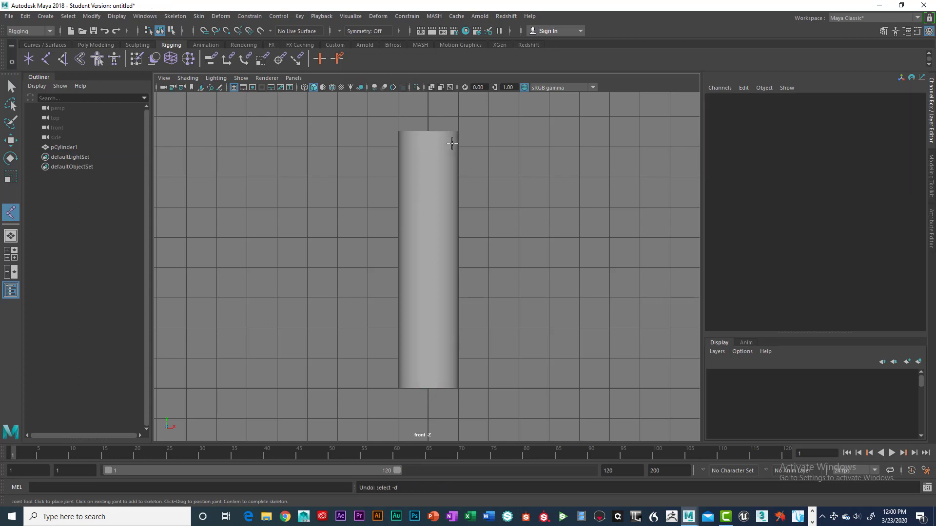
Turn on X-Ray Joints display in the front view.
{"action": "left_click", "coordinate": [186, 78]}
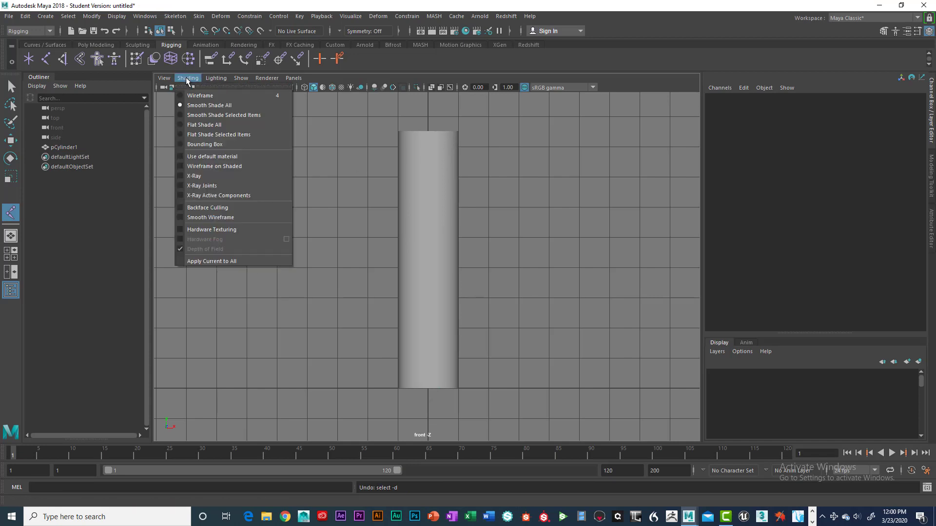
{"action": "left_click", "coordinate": [197, 186]}
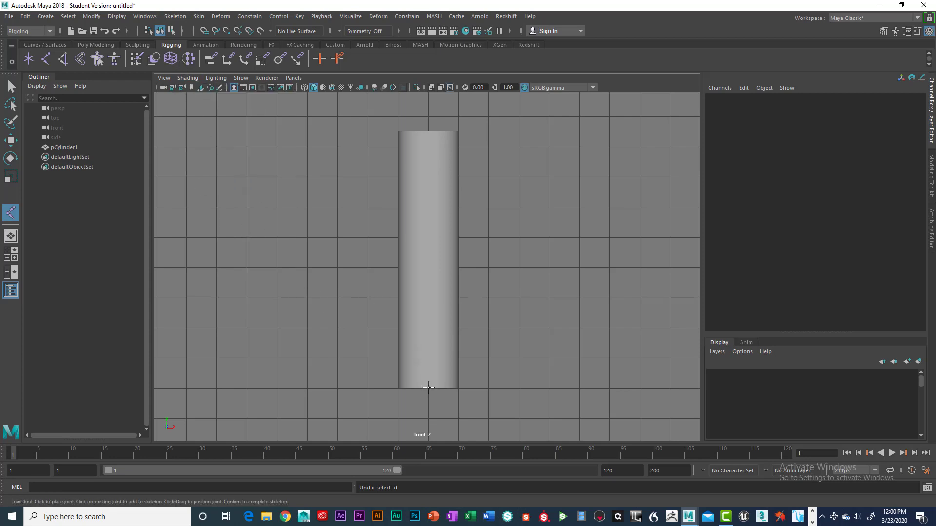
Try to place five joints up the cylinder's centre line, from its base to its top, and finish the chain.
{"action": "left_click", "coordinate": [427, 388]}
{"action": "left_click", "coordinate": [430, 325]}
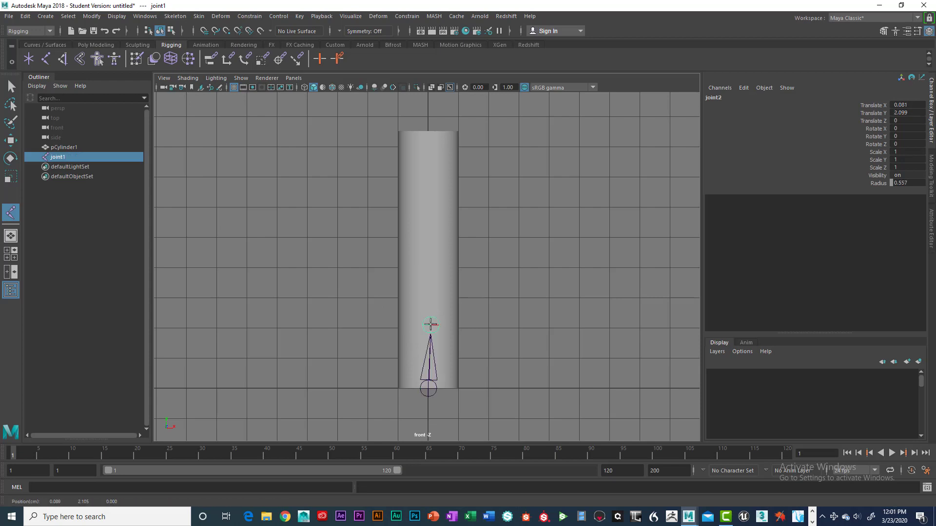
{"action": "left_click", "coordinate": [427, 263]}
{"action": "left_click", "coordinate": [428, 202]}
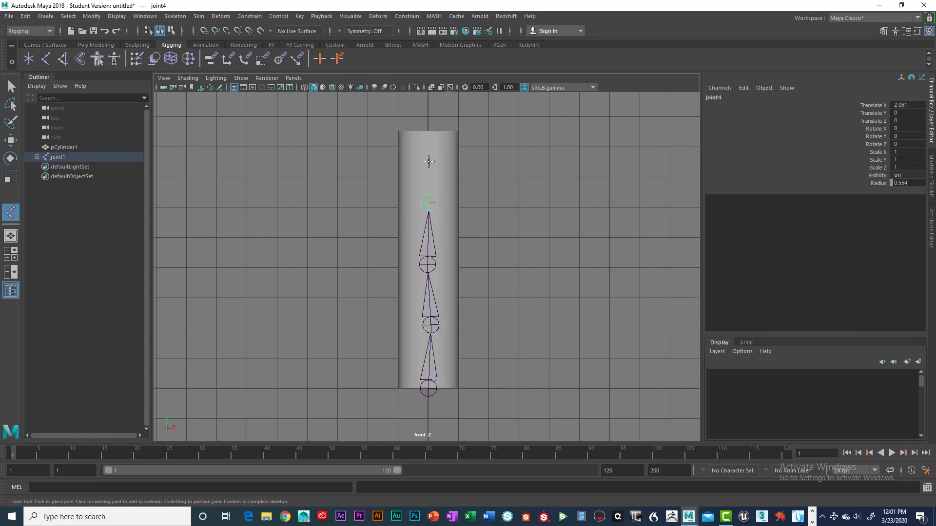
{"action": "left_click", "coordinate": [430, 134]}
{"action": "key", "text": "w"}
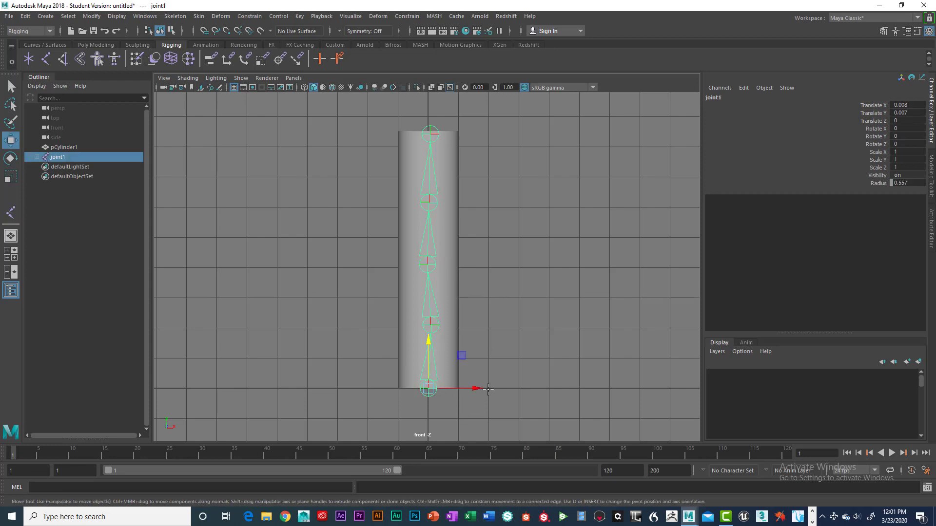
Select the second and third joints with the Scale tool for inspection, and undo the whole joint chain.
{"action": "left_click", "coordinate": [431, 326]}
{"action": "key", "text": "r"}
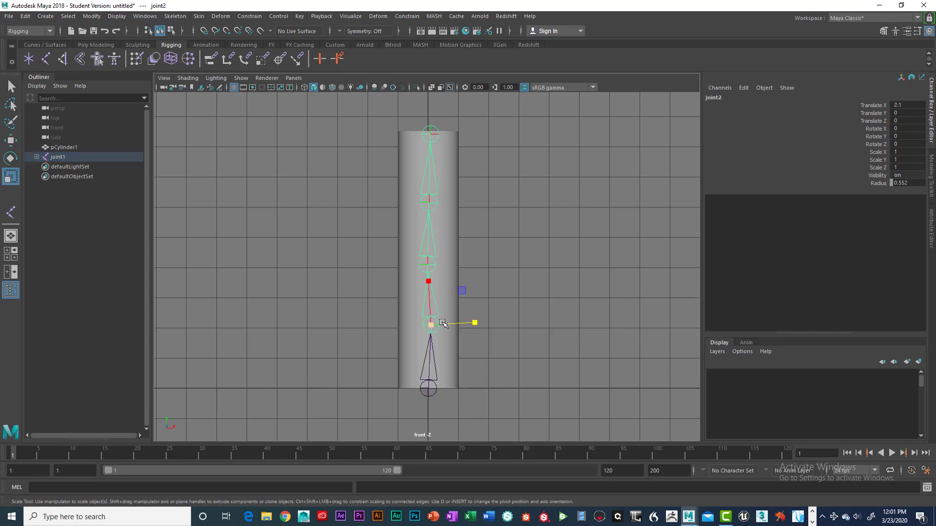
{"action": "left_click", "coordinate": [424, 267]}
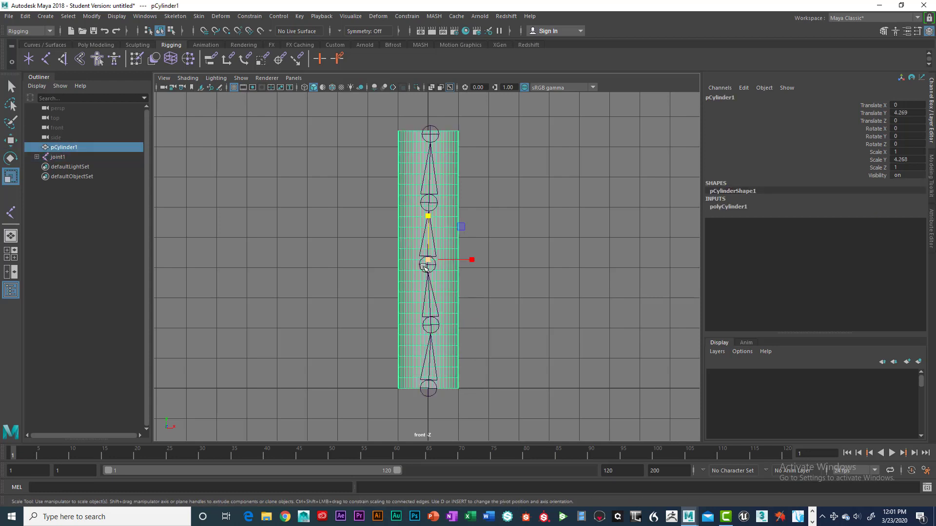
{"action": "left_click", "coordinate": [435, 244]}
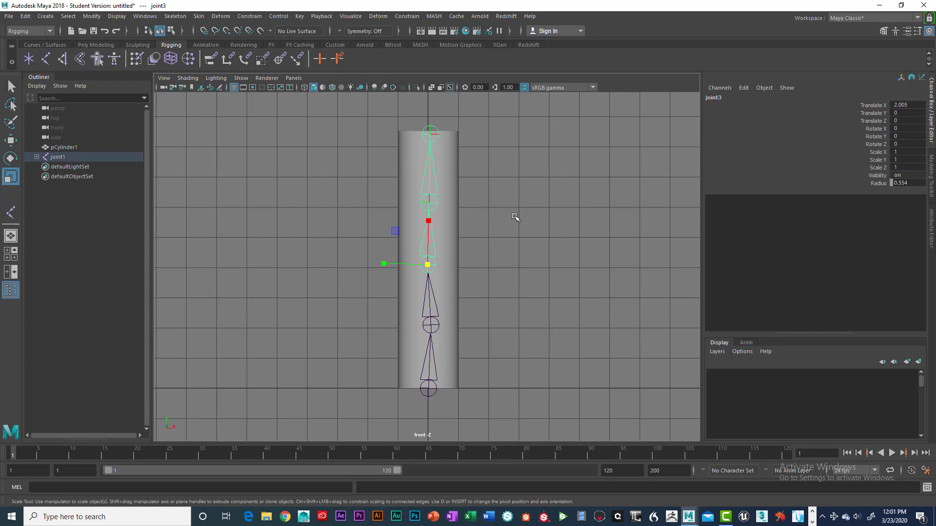
{"action": "key", "text": "ctrl+z"}
{"action": "key", "text": "ctrl+z"}
{"action": "key", "text": "ctrl+z"}
{"action": "key", "text": "ctrl+z"}
{"action": "key", "text": "ctrl+z"}
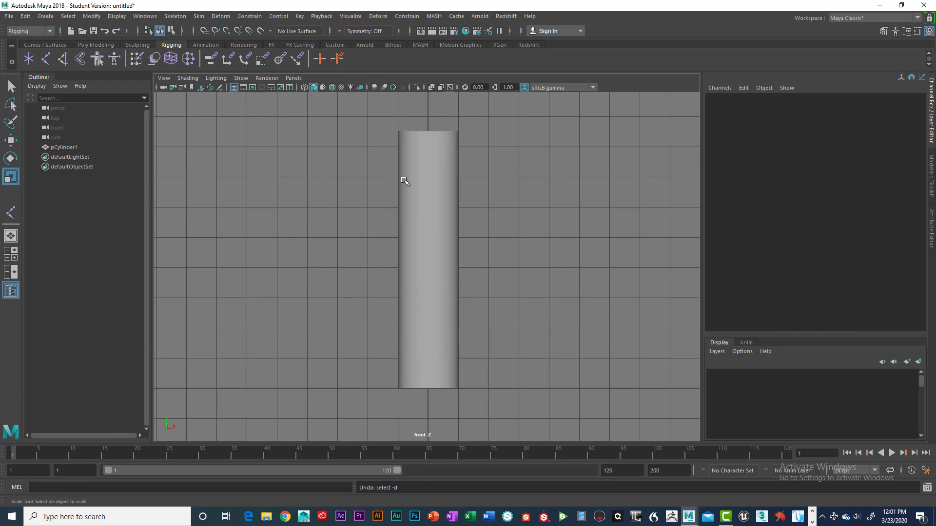
Create a straight chain of five joints up the cylinder's centre line, starting at its base and ending at its top.
{"action": "key", "text": "space"}
{"action": "left_click", "coordinate": [350, 201]}
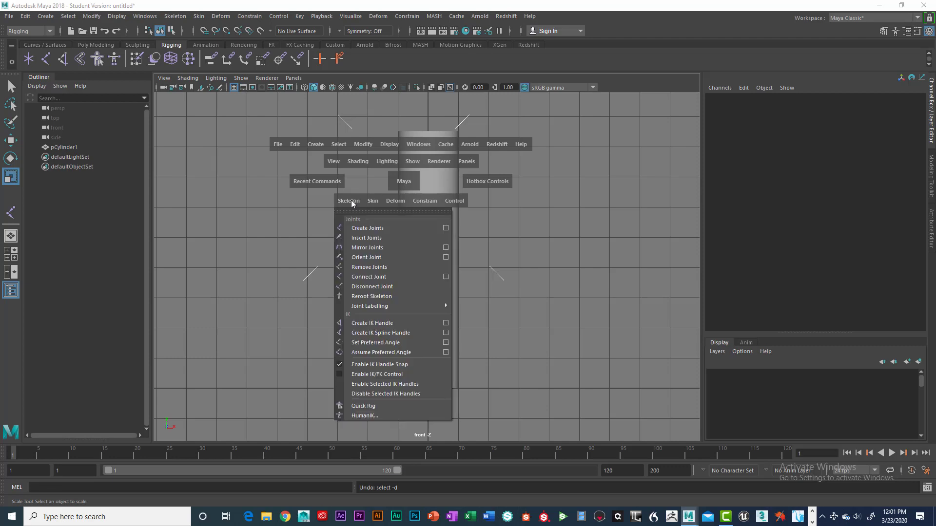
{"action": "left_click", "coordinate": [363, 228]}
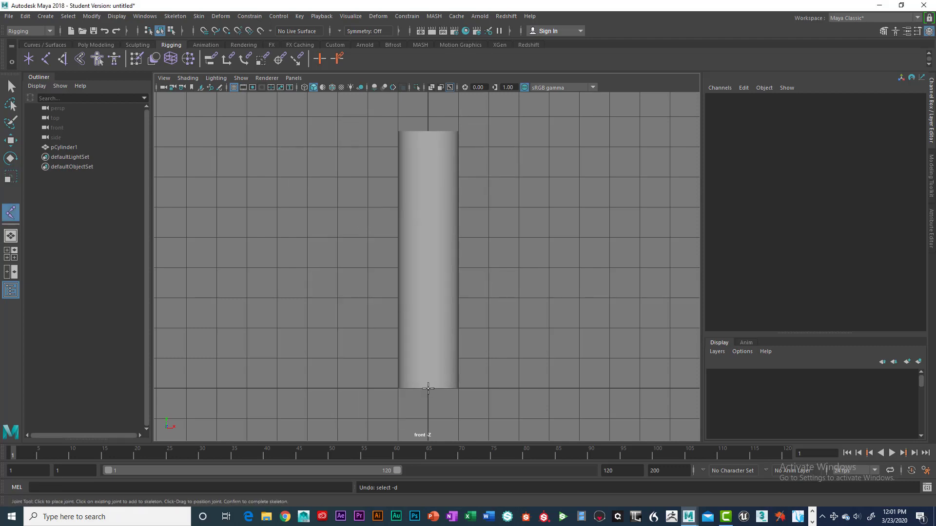
{"action": "left_click", "coordinate": [428, 388]}
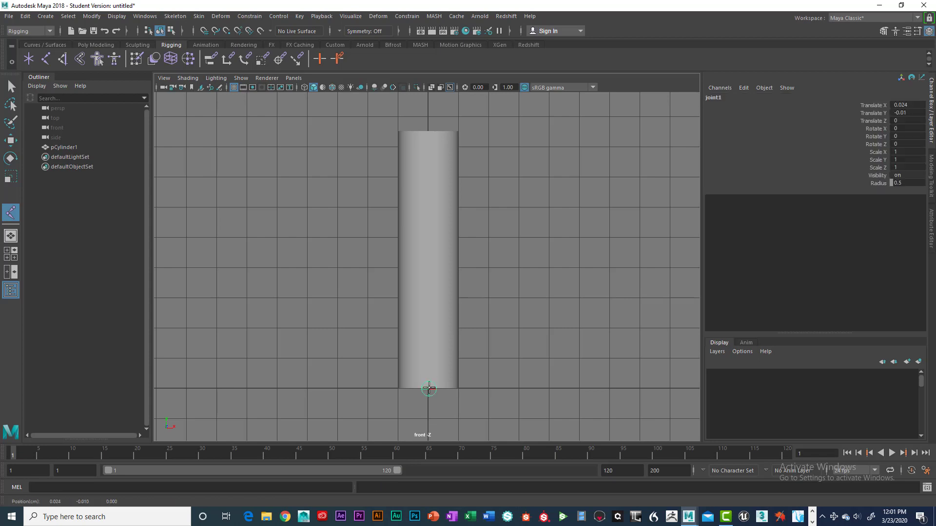
{"action": "left_click", "coordinate": [428, 327]}
{"action": "left_click", "coordinate": [427, 265]}
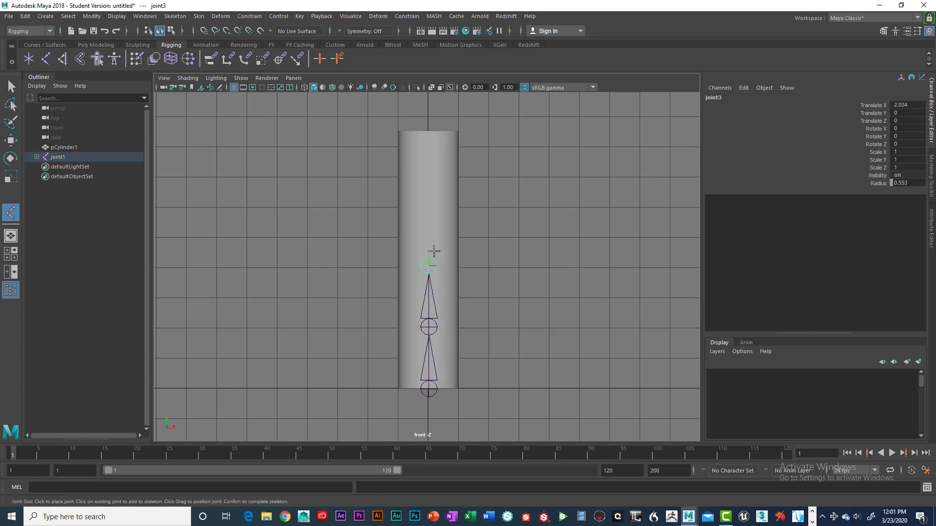
{"action": "left_click", "coordinate": [428, 205]}
{"action": "left_click", "coordinate": [428, 132]}
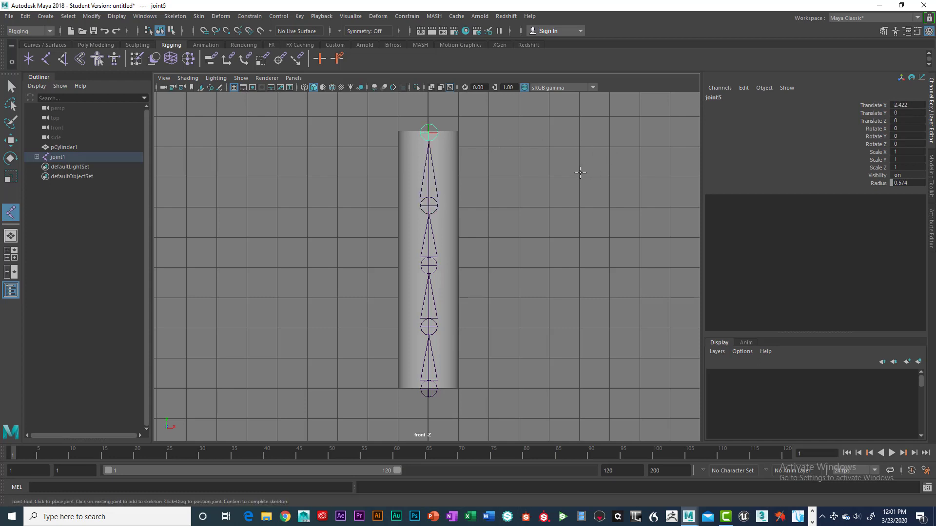
{"action": "key", "text": "Return"}
Select the root joint at the cylinder's base and switch to the Select tool.
{"action": "key", "text": "r"}
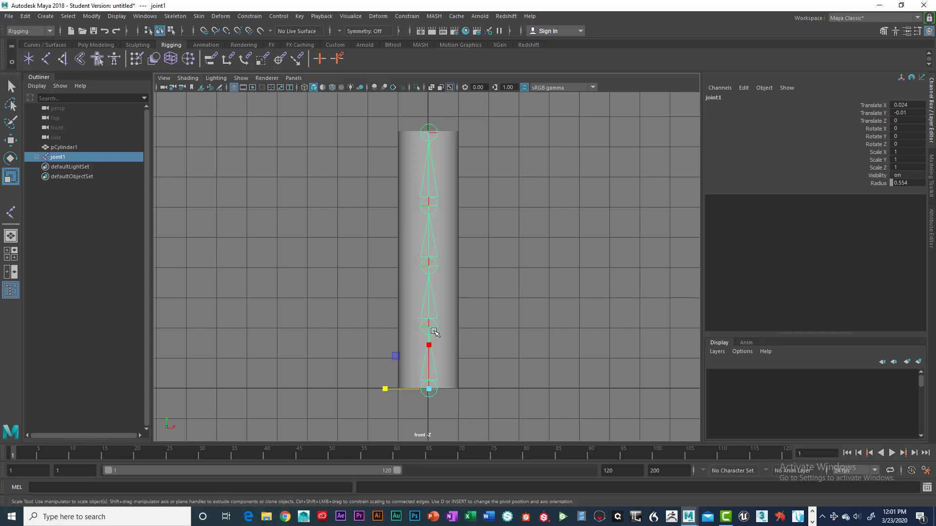
{"action": "left_click", "coordinate": [204, 30]}
{"action": "left_click", "coordinate": [443, 397]}
{"action": "left_click", "coordinate": [430, 389]}
{"action": "key", "text": "q"}
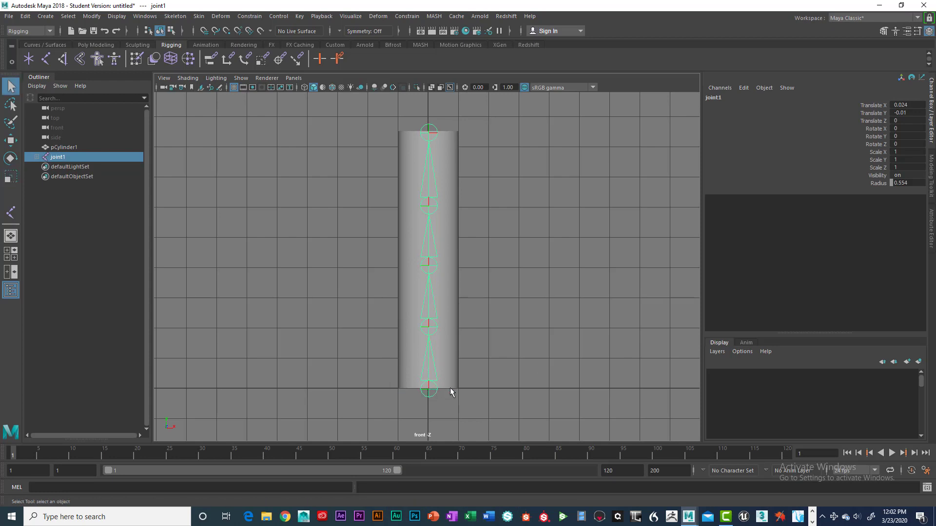
Walk the selection repeatedly down the joint chain to the tip and back up to the root joint.
{"action": "key", "text": "Down"}
{"action": "key", "text": "Down"}
{"action": "key", "text": "Down"}
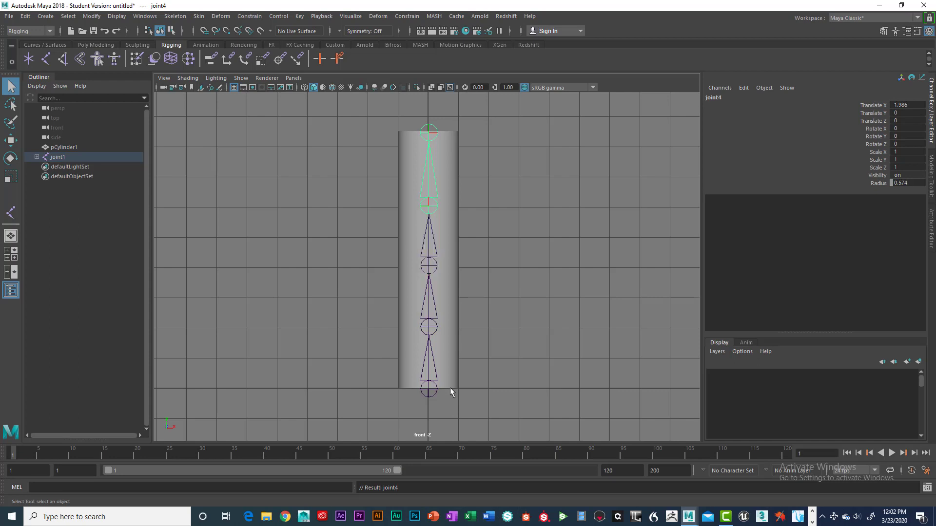
{"action": "key", "text": "Down"}
{"action": "key", "text": "Up"}
{"action": "key", "text": "Up"}
{"action": "key", "text": "Up"}
{"action": "key", "text": "Up"}
{"action": "key", "text": "Down"}
{"action": "key", "text": "Down"}
{"action": "key", "text": "Down"}
{"action": "key", "text": "Down"}
{"action": "key", "text": "Up"}
{"action": "key", "text": "Up"}
{"action": "key", "text": "Up"}
{"action": "key", "text": "Up"}
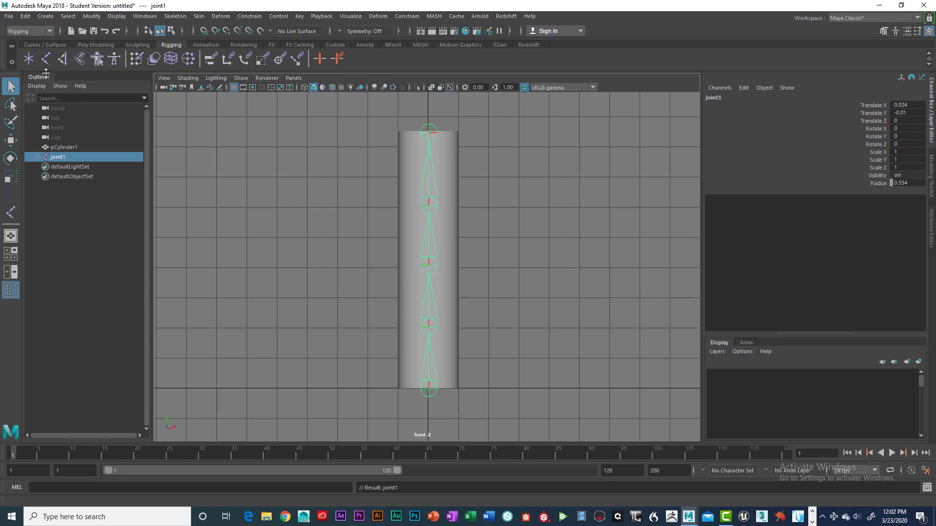
Expand the complete hierarchy under joint1 in the Outliner.
{"action": "left_click", "coordinate": [122, 18]}
{"action": "mouse_move", "coordinate": [140, 19]}
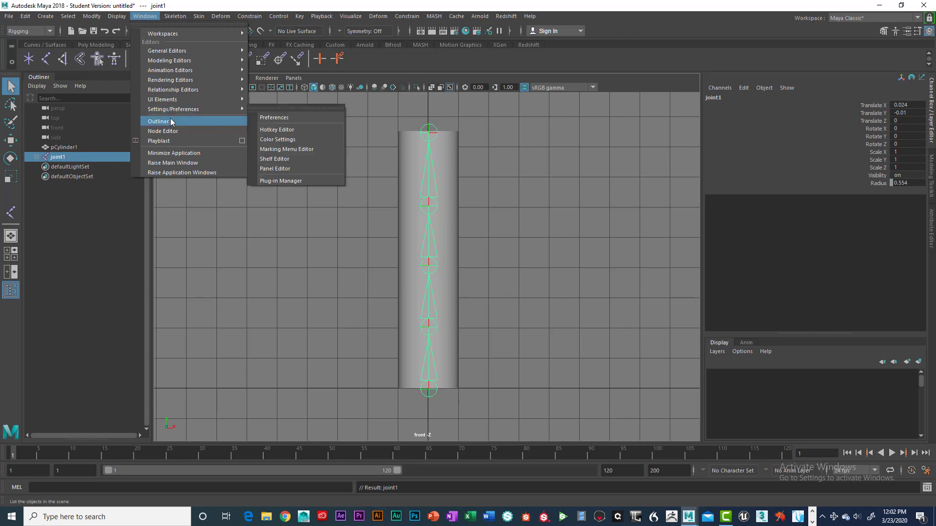
{"action": "left_click", "coordinate": [64, 196]}
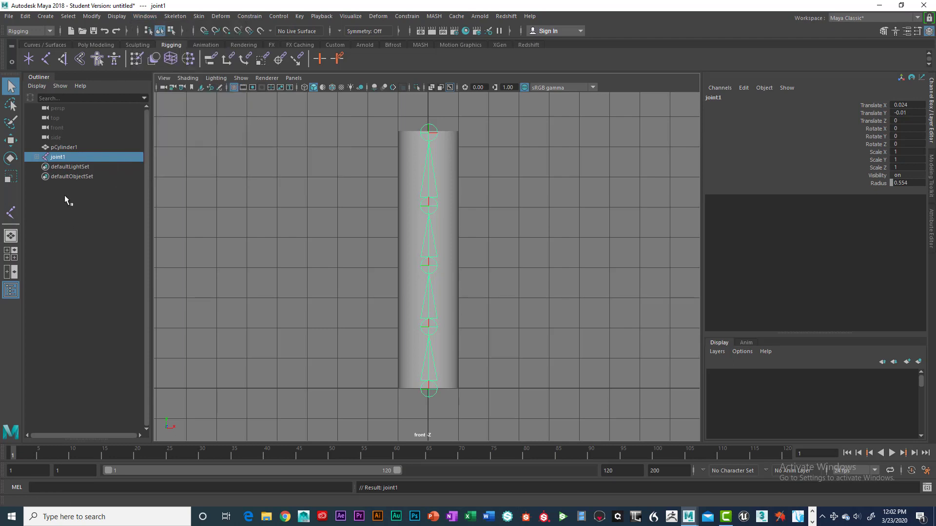
{"action": "left_click", "coordinate": [35, 157]}
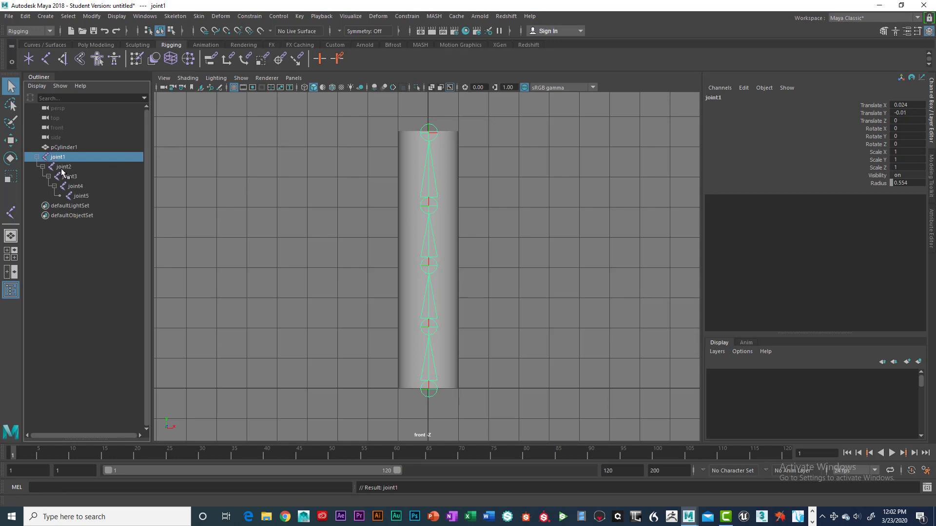
Walk the selection down the expanded hierarchy to joint5, and reselect joint1.
{"action": "key", "text": "Down"}
{"action": "key", "text": "Down"}
{"action": "key", "text": "Down"}
{"action": "key", "text": "Down"}
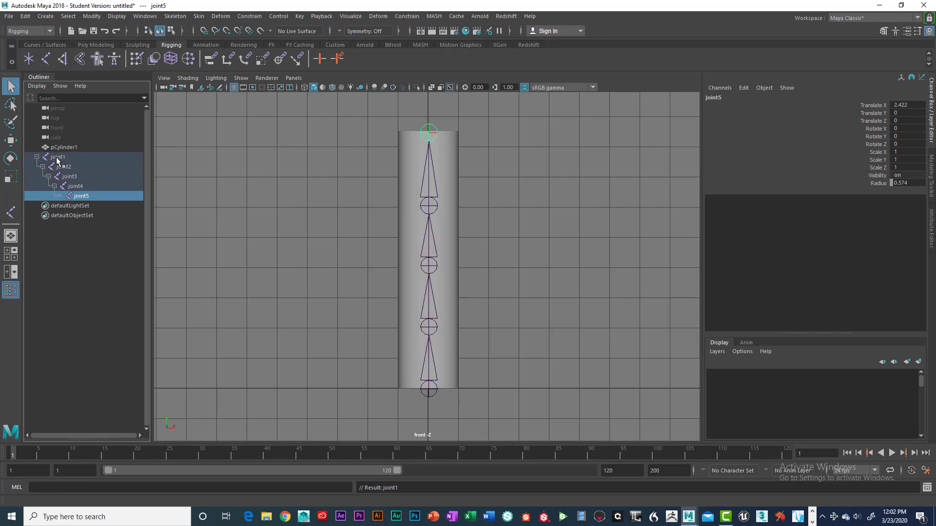
{"action": "left_click", "coordinate": [45, 156]}
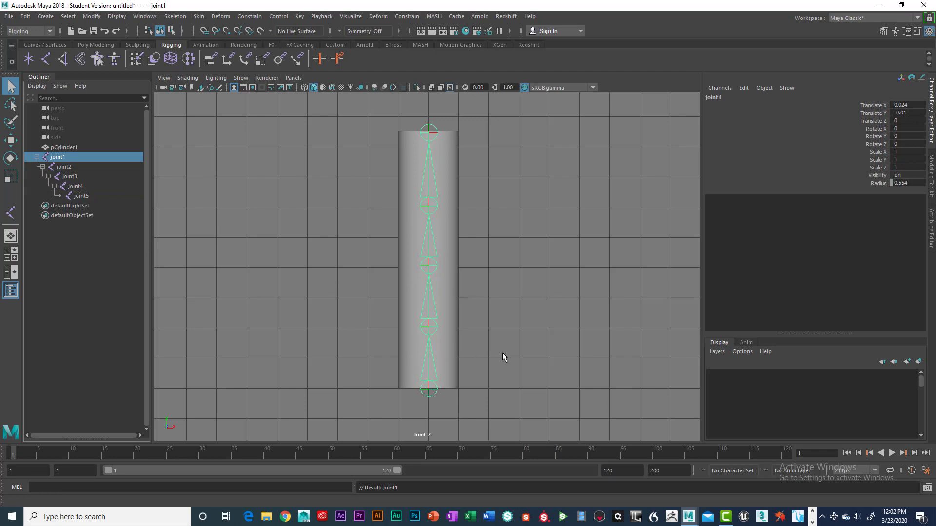
Try bending the joint chain sideways by rotating joint1 about -16° and joint2 about -19° in Z, plus joint3 and joint4.
{"action": "key", "text": "e"}
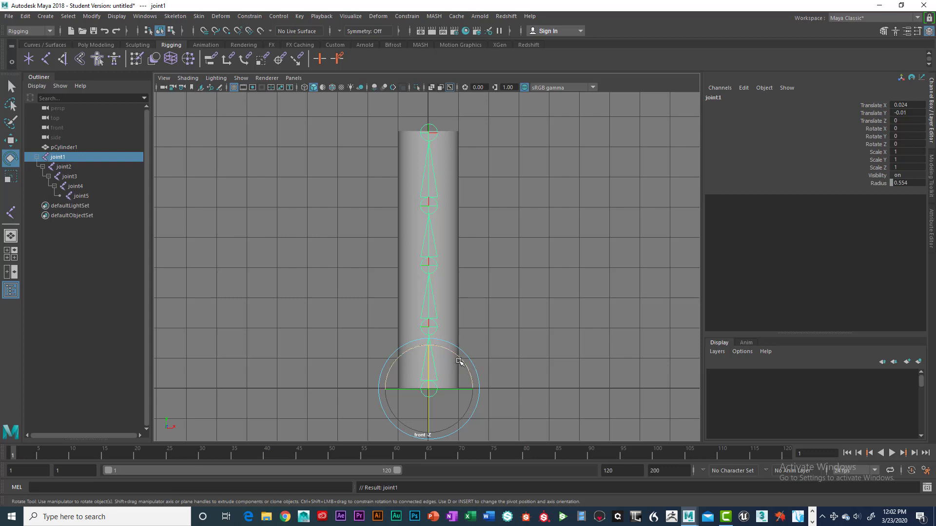
{"action": "mouse_move", "coordinate": [459, 359]}
{"action": "left_mouse_down"}
{"action": "mouse_move", "coordinate": [470, 371]}
{"action": "mouse_move", "coordinate": [458, 341]}
{"action": "left_mouse_up"}
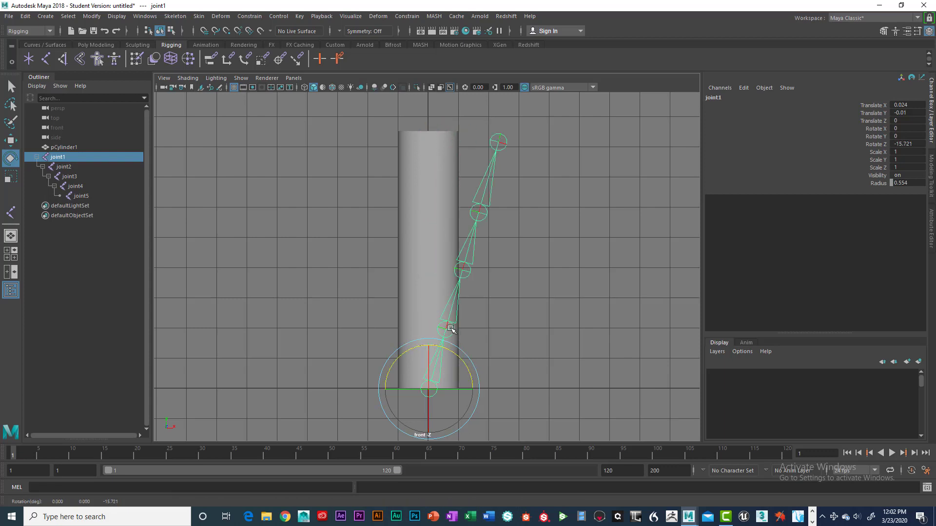
{"action": "left_click", "coordinate": [450, 330]}
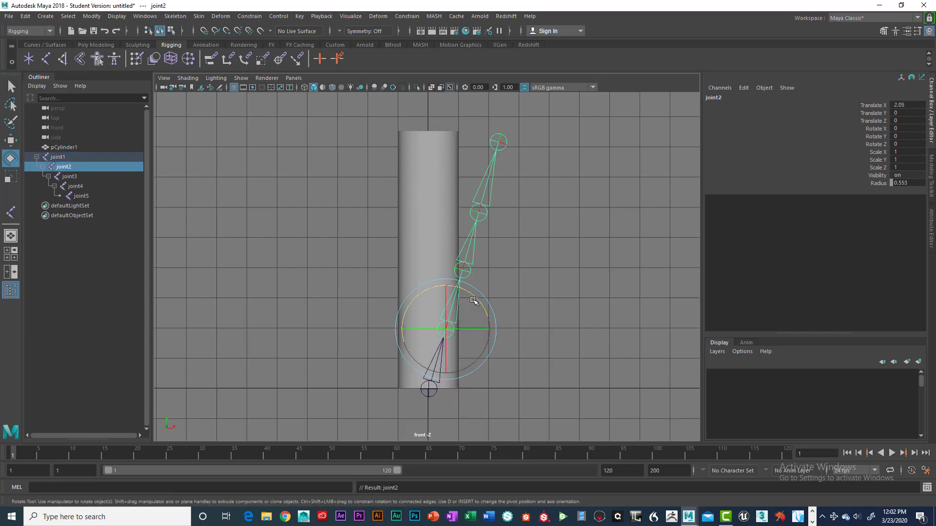
{"action": "left_click_drag", "start_coordinate": [473, 299], "coordinate": [481, 310]}
{"action": "left_click", "coordinate": [480, 280]}
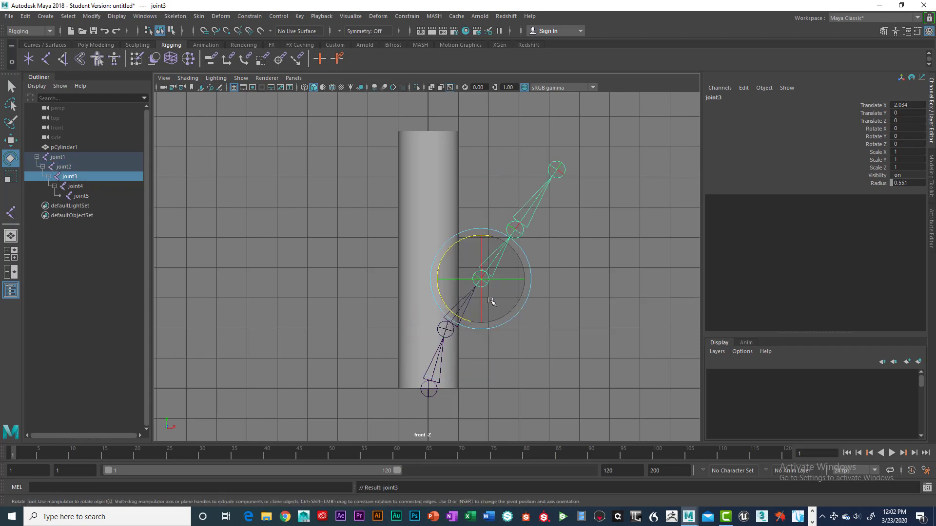
{"action": "left_click_drag", "start_coordinate": [489, 230], "coordinate": [508, 219]}
{"action": "left_click", "coordinate": [531, 248]}
{"action": "key", "text": "Down"}
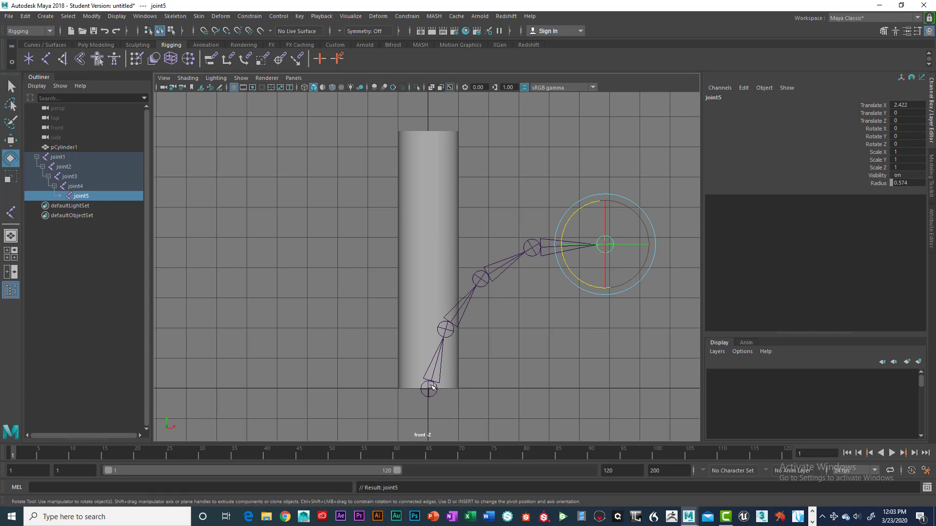
Walk the selection from the tip joint back up to joint1 and try rotating the bent chain from there.
{"action": "key", "text": "Up"}
{"action": "key", "text": "Up"}
{"action": "key", "text": "Up"}
{"action": "key", "text": "Up"}
{"action": "left_click_drag", "start_coordinate": [431, 387], "coordinate": [409, 347]}
Undo all the test rotations of the joint chain and clear the selection.
{"action": "key", "text": "ctrl+z"}
{"action": "key", "text": "ctrl+z"}
{"action": "key", "text": "ctrl+z"}
{"action": "key", "text": "ctrl+z"}
{"action": "key", "text": "ctrl+z"}
{"action": "key", "text": "ctrl+z"}
{"action": "key", "text": "ctrl+z"}
{"action": "key", "text": "ctrl+z"}
{"action": "key", "text": "ctrl+z"}
{"action": "key", "text": "ctrl+z"}
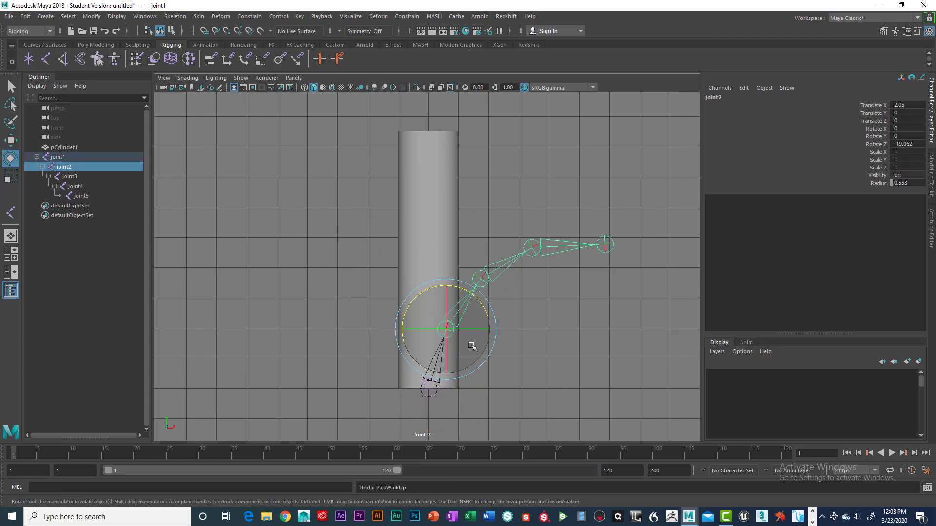
{"action": "key", "text": "ctrl+z"}
{"action": "key", "text": "ctrl+z"}
{"action": "key", "text": "ctrl+z"}
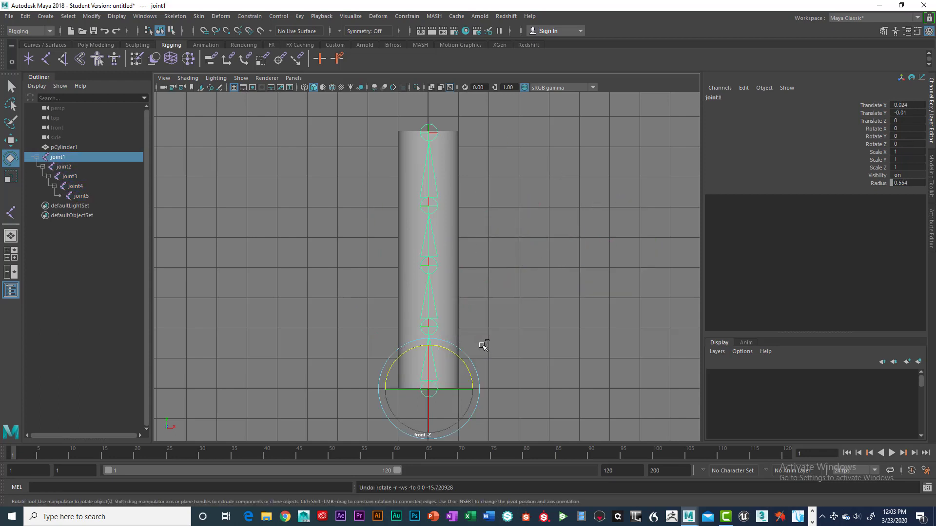
{"action": "left_click", "coordinate": [533, 326]}
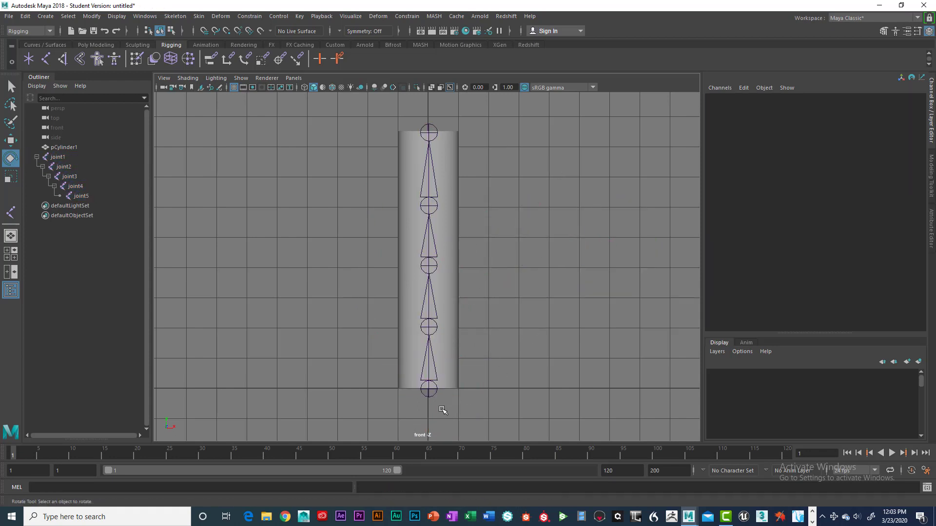
Select joint1 together with the cylinder and open the Bind Skin options.
{"action": "left_click", "coordinate": [429, 395]}
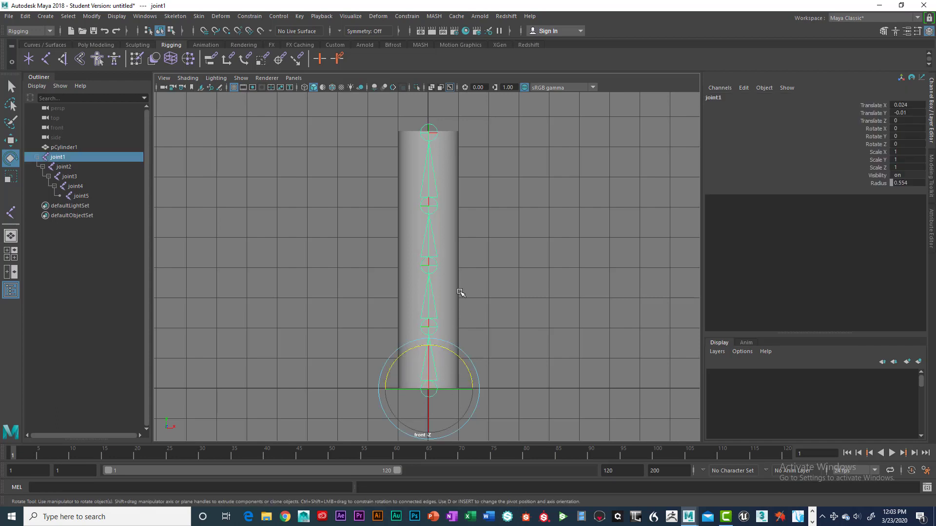
{"action": "left_click", "coordinate": [458, 266], "text": "shift"}
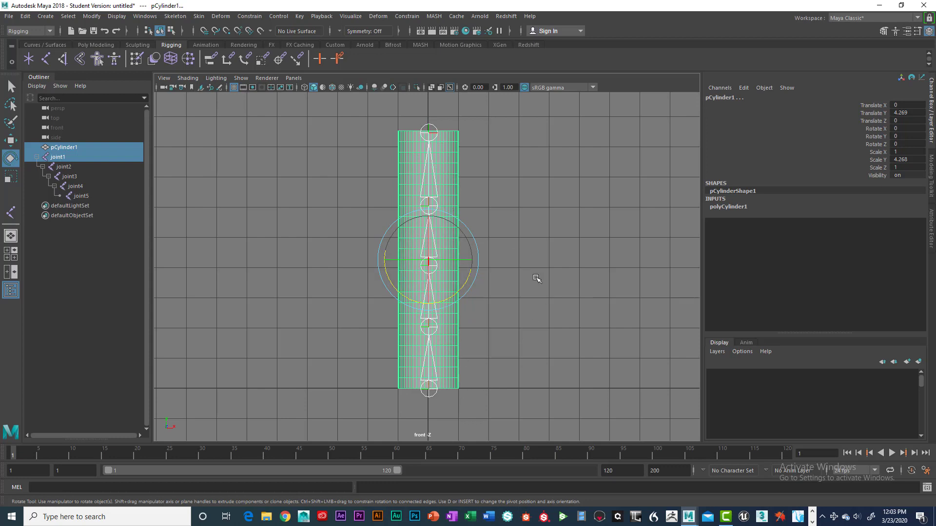
{"action": "key", "text": "space"}
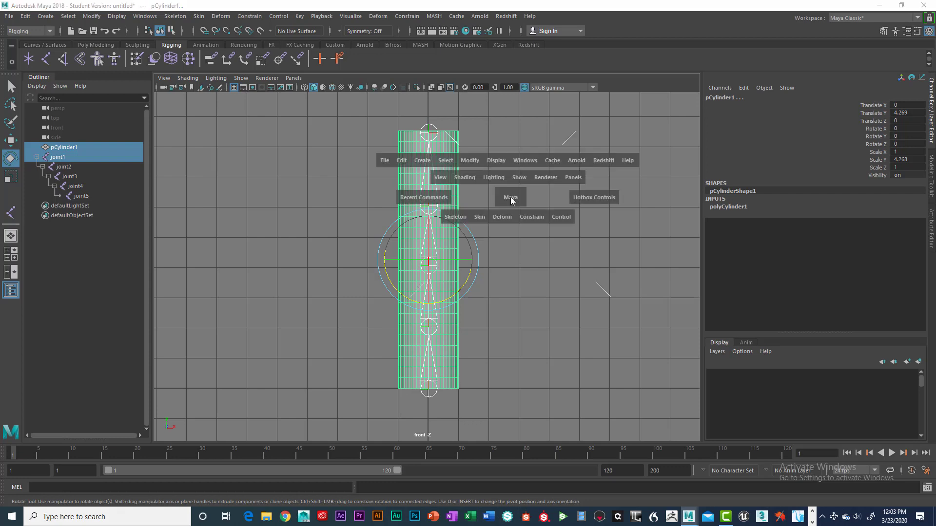
{"action": "left_click", "coordinate": [478, 218]}
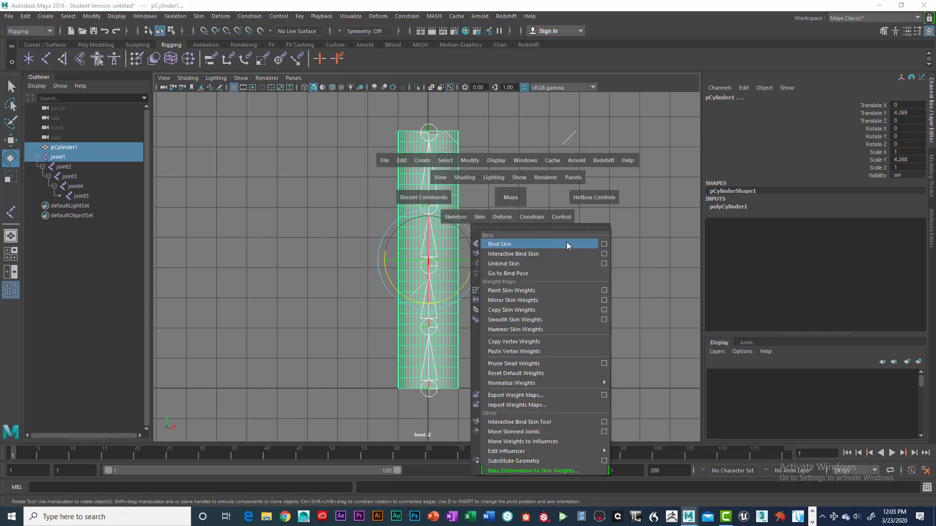
{"action": "left_click", "coordinate": [604, 246]}
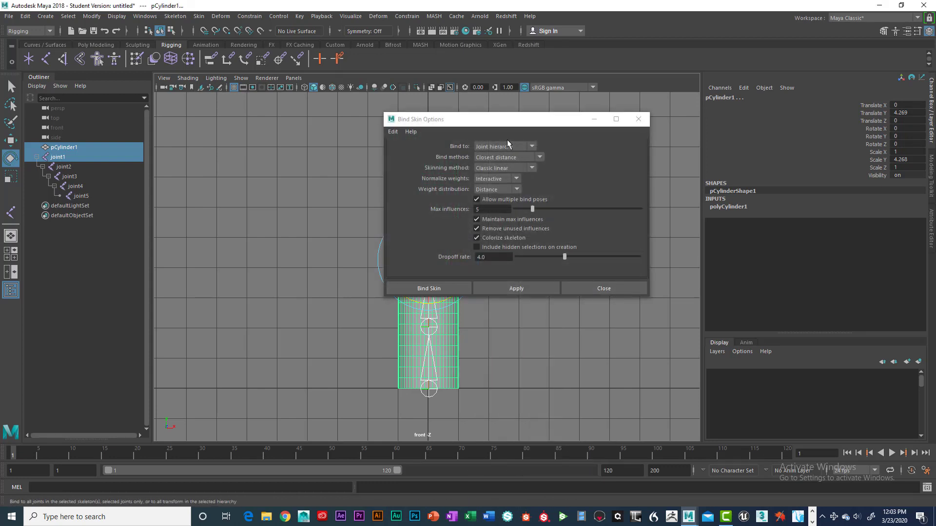
Bind the cylinder to the joint hierarchy by closest distance with 5 max influences and a dropoff rate of 4.0.
{"action": "left_click", "coordinate": [376, 136]}
{"action": "left_click", "coordinate": [386, 155]}
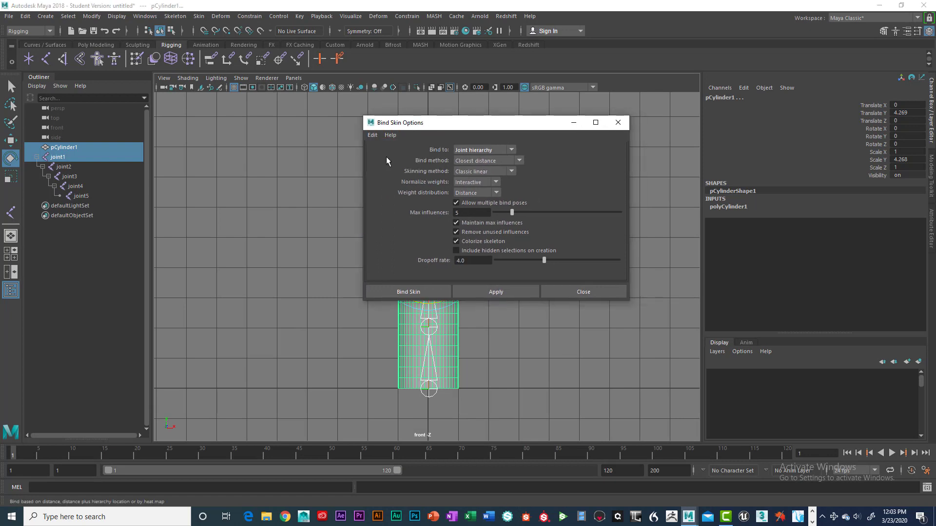
{"action": "double_click", "coordinate": [466, 212]}
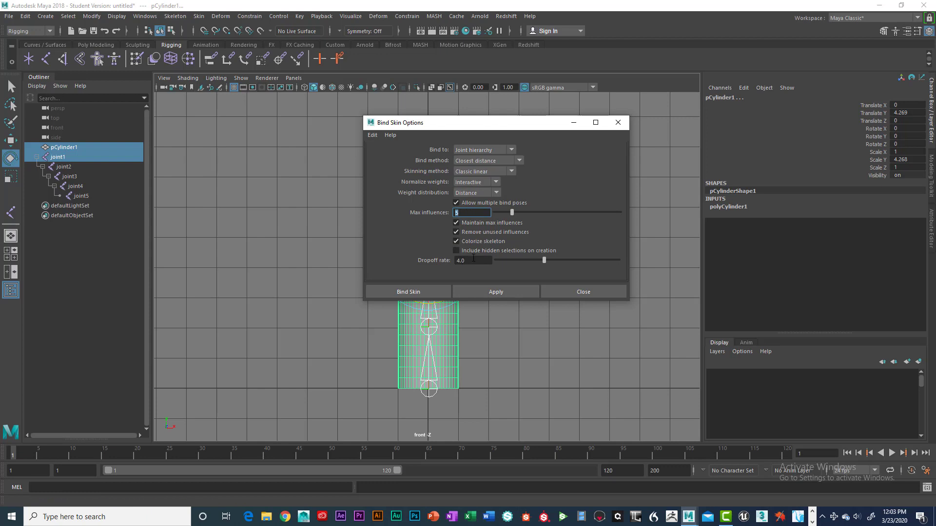
{"action": "left_click_drag", "start_coordinate": [470, 261], "coordinate": [451, 260]}
{"action": "double_click", "coordinate": [469, 212]}
{"action": "double_click", "coordinate": [471, 260]}
{"action": "left_click", "coordinate": [426, 291]}
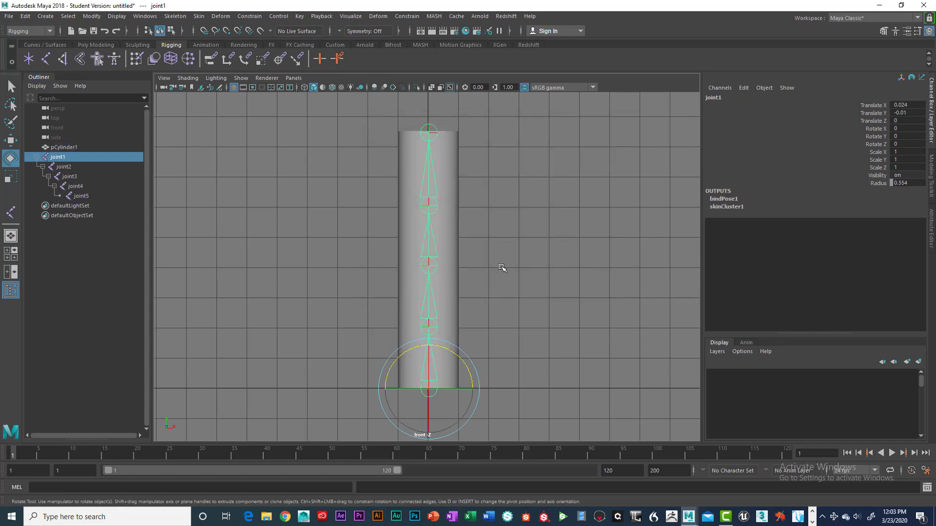
Reselect joint1 and inspect the bound cylinder and its joints as a wireframe in the perspective view.
{"action": "left_click", "coordinate": [519, 320]}
{"action": "left_click", "coordinate": [432, 394]}
{"action": "key", "text": "space"}
{"action": "key", "text": "space"}
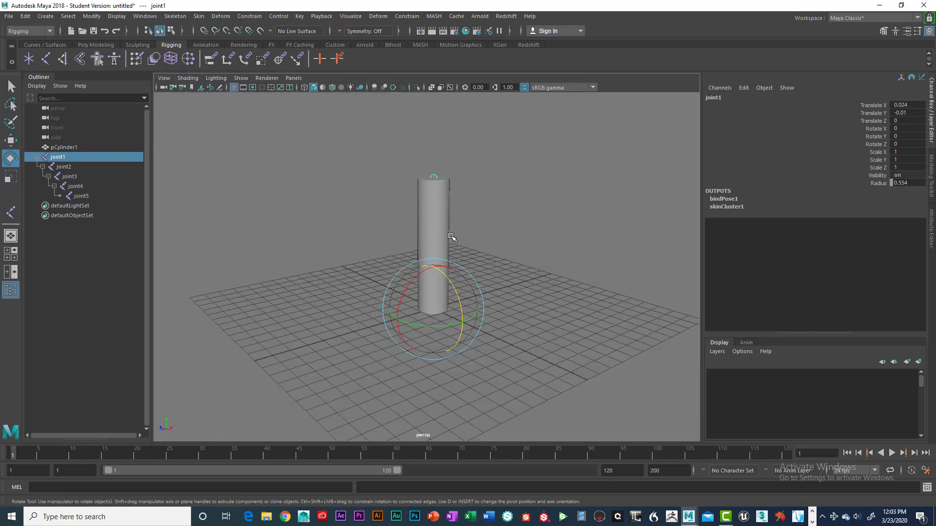
{"action": "key", "text": "4"}
{"action": "middle_click_drag", "start_coordinate": [494, 245], "coordinate": [495, 288], "text": "alt"}
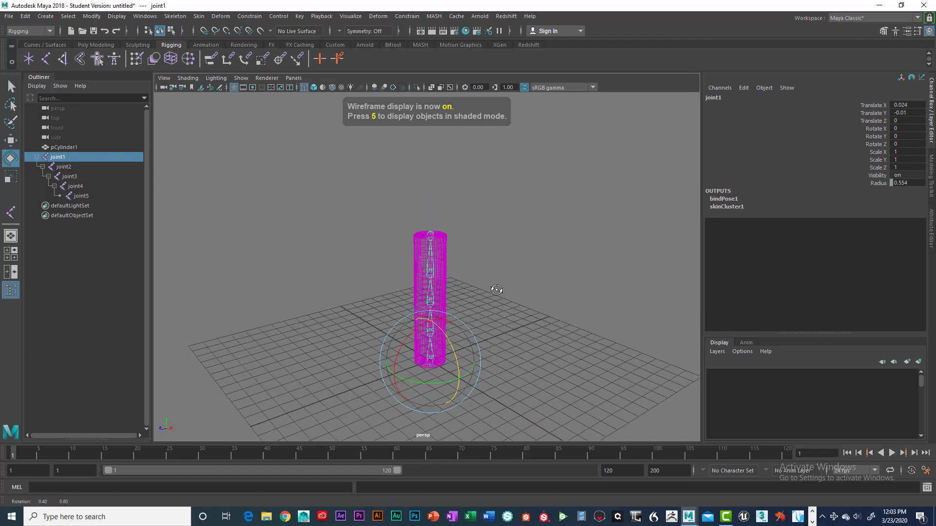
{"action": "left_click_drag", "start_coordinate": [495, 288], "coordinate": [503, 297], "text": "alt"}
{"action": "scroll", "coordinate": [503, 296], "scroll_direction": "up", "scroll_amount": 4}
{"action": "middle_click_drag", "start_coordinate": [502, 287], "coordinate": [496, 250], "text": "alt"}
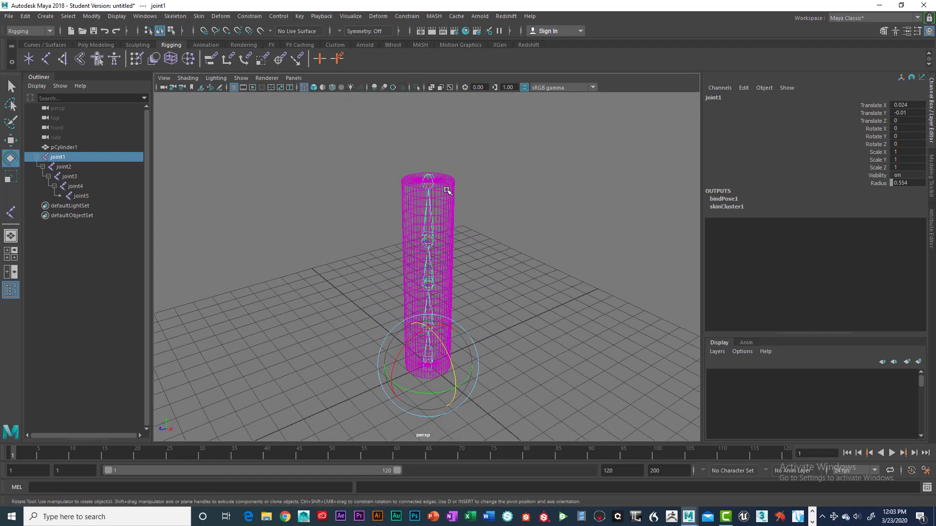
Compare the bound cylinder in shaded and wireframe display, with joint1 deselected and selected.
{"action": "key", "text": "5"}
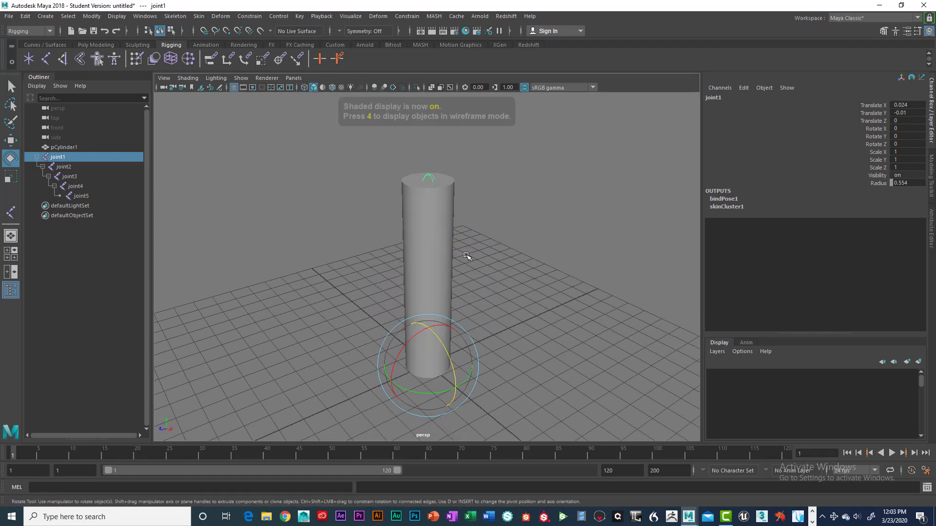
{"action": "mouse_move", "coordinate": [490, 259]}
{"action": "left_mouse_down", "text": "alt"}
{"action": "mouse_move", "coordinate": [527, 226]}
{"action": "mouse_move", "coordinate": [508, 263]}
{"action": "mouse_move", "coordinate": [484, 265]}
{"action": "mouse_move", "coordinate": [552, 267]}
{"action": "mouse_move", "coordinate": [502, 269]}
{"action": "mouse_move", "coordinate": [543, 268]}
{"action": "mouse_move", "coordinate": [514, 236]}
{"action": "mouse_move", "coordinate": [522, 254]}
{"action": "left_mouse_up", "text": "alt"}
{"action": "key", "text": "4"}
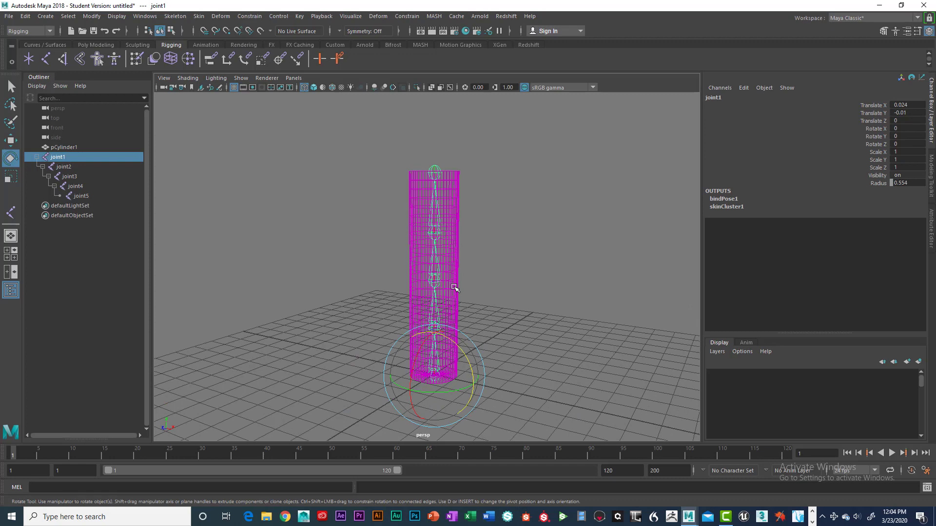
{"action": "left_click", "coordinate": [536, 255]}
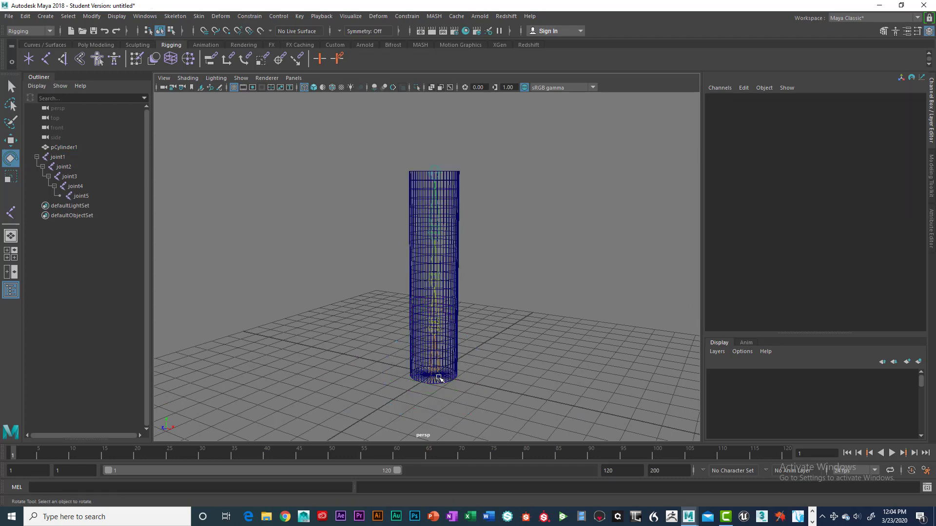
{"action": "left_click", "coordinate": [439, 378]}
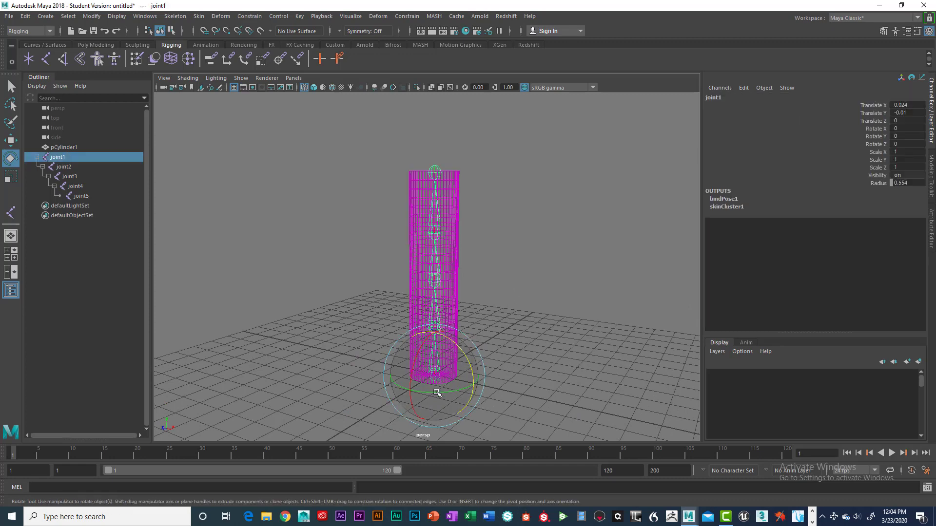
{"action": "mouse_move", "coordinate": [495, 249]}
{"action": "left_mouse_down", "text": "alt"}
{"action": "mouse_move", "coordinate": [526, 249]}
{"action": "mouse_move", "coordinate": [495, 252]}
{"action": "mouse_move", "coordinate": [507, 248]}
{"action": "left_mouse_up", "text": "alt"}
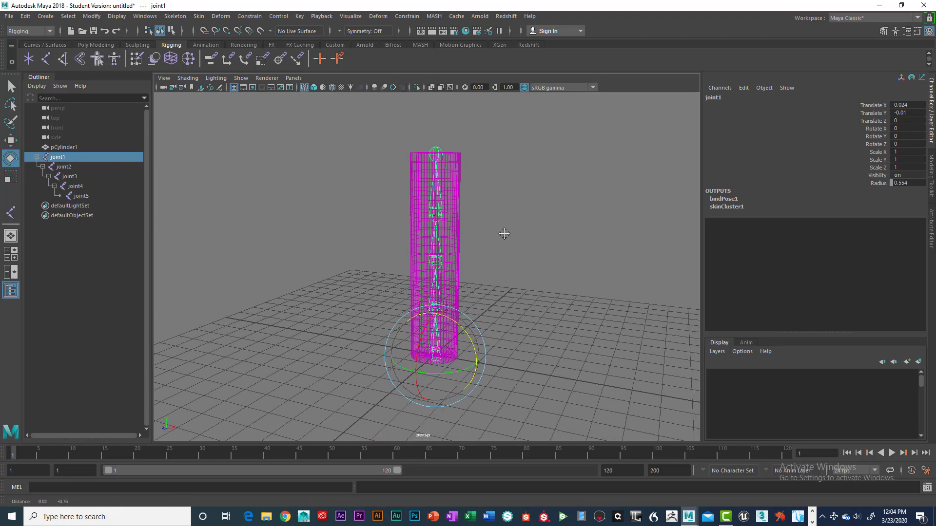
Try rotating joint1 about -27° in Z in the front view and undo the rotation.
{"action": "key", "text": "space"}
{"action": "key", "text": "space"}
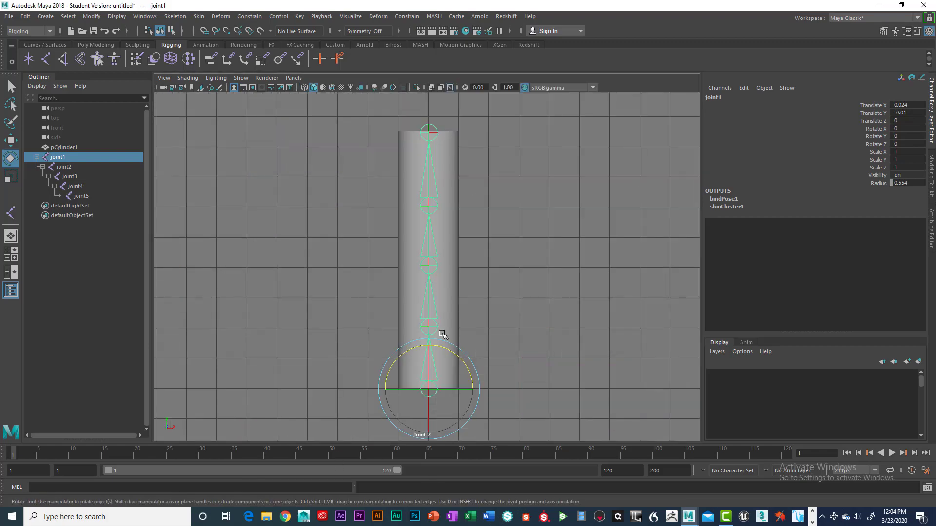
{"action": "middle_click_drag", "start_coordinate": [471, 322], "coordinate": [463, 334], "text": "alt"}
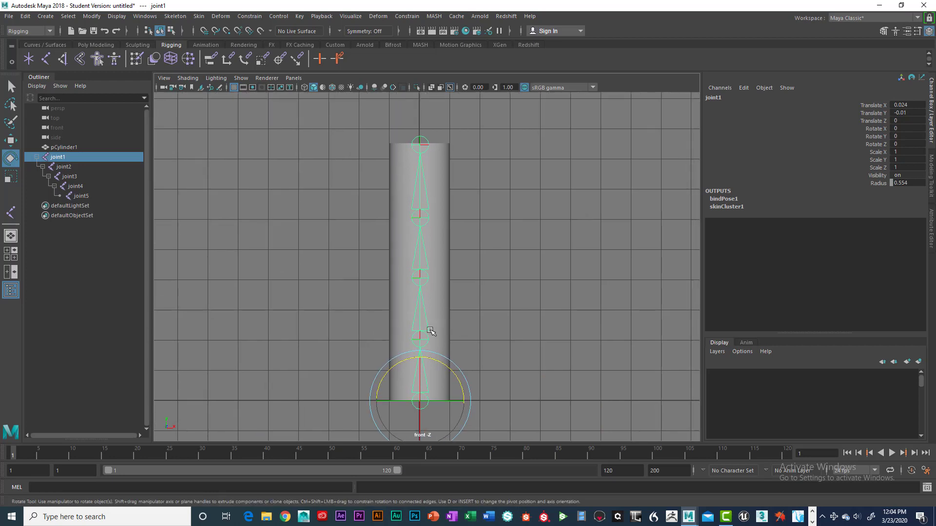
{"action": "left_click", "coordinate": [420, 334]}
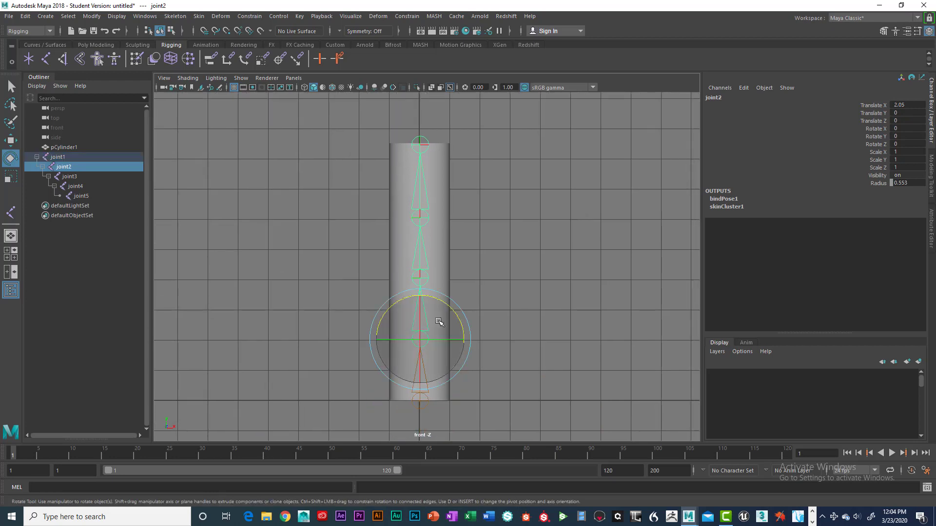
{"action": "left_click", "coordinate": [430, 404]}
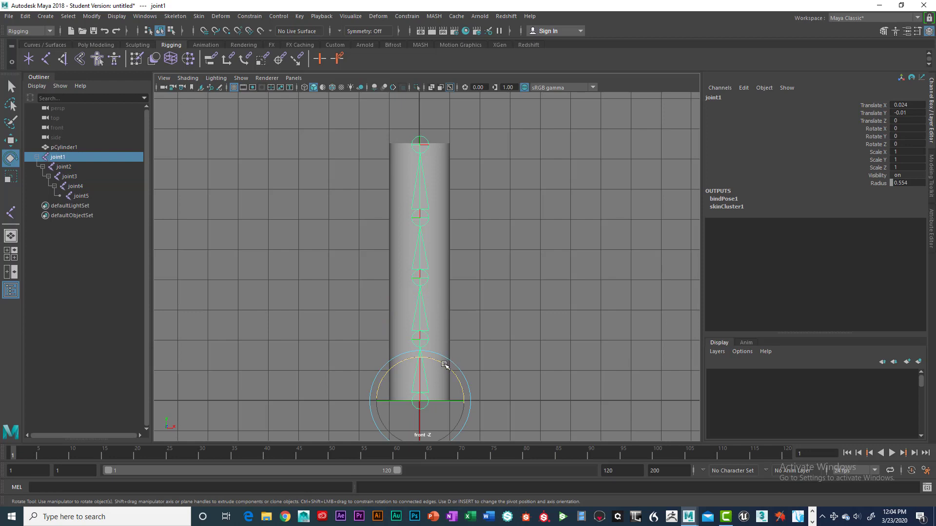
{"action": "left_click_drag", "start_coordinate": [446, 366], "coordinate": [453, 387]}
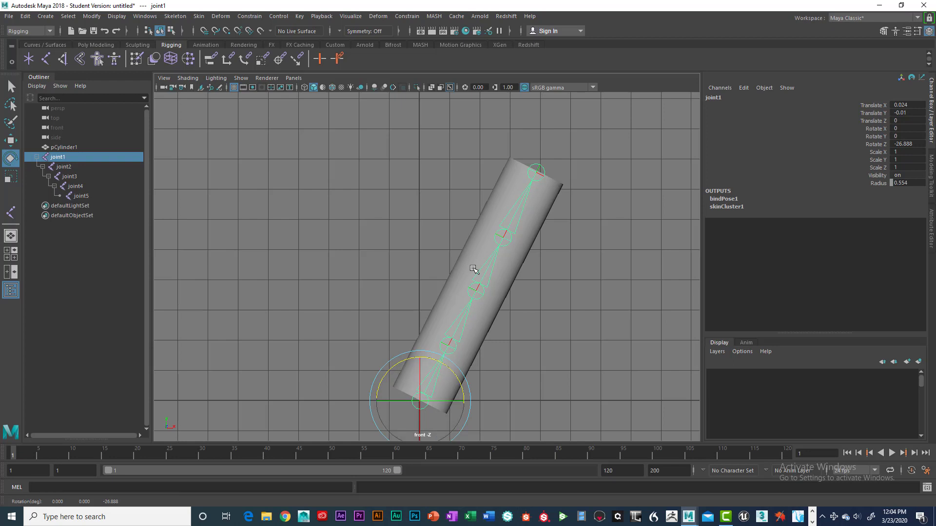
{"action": "mouse_move", "coordinate": [455, 386]}
{"action": "left_mouse_down"}
{"action": "mouse_move", "coordinate": [422, 363]}
{"action": "mouse_move", "coordinate": [405, 368]}
{"action": "mouse_move", "coordinate": [456, 383]}
{"action": "left_mouse_up"}
{"action": "key", "text": "ctrl+z"}
{"action": "key", "text": "ctrl+z"}
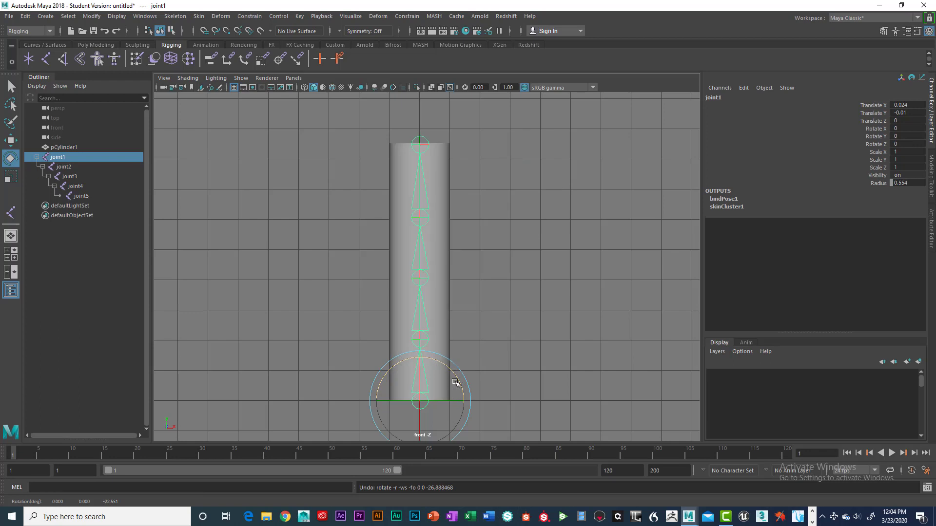
Bend the bound cylinder into an S shape by rotating joint2 and joint3 in opposite directions and joint4 to about -36° in Z.
{"action": "key", "text": "Down"}
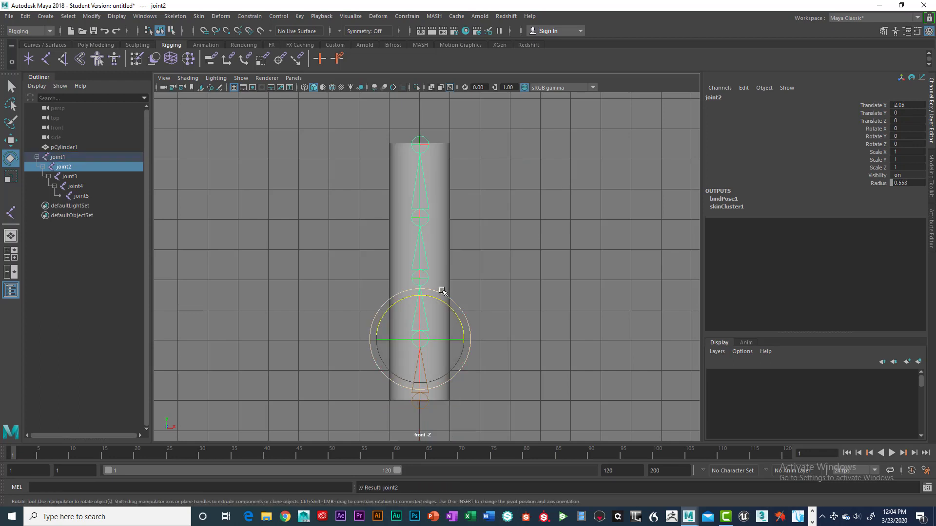
{"action": "left_click_drag", "start_coordinate": [442, 302], "coordinate": [453, 322]}
{"action": "key", "text": "Down"}
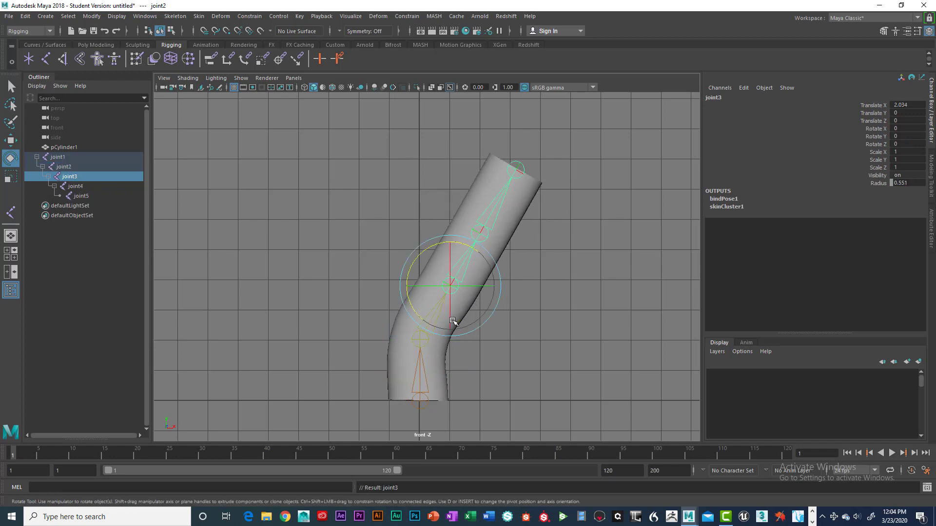
{"action": "left_click_drag", "start_coordinate": [464, 270], "coordinate": [466, 323]}
{"action": "key", "text": "Down"}
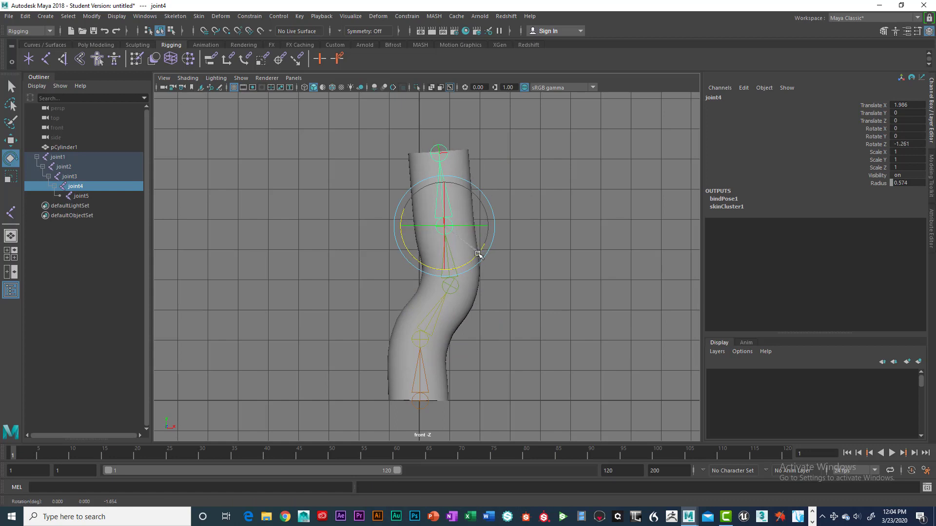
{"action": "left_click_drag", "start_coordinate": [482, 246], "coordinate": [474, 265]}
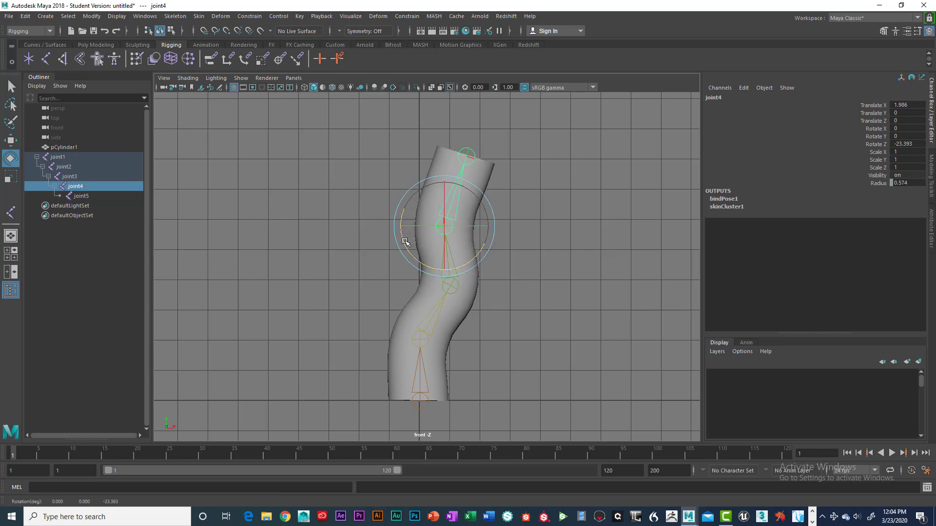
{"action": "left_click_drag", "start_coordinate": [407, 242], "coordinate": [405, 232]}
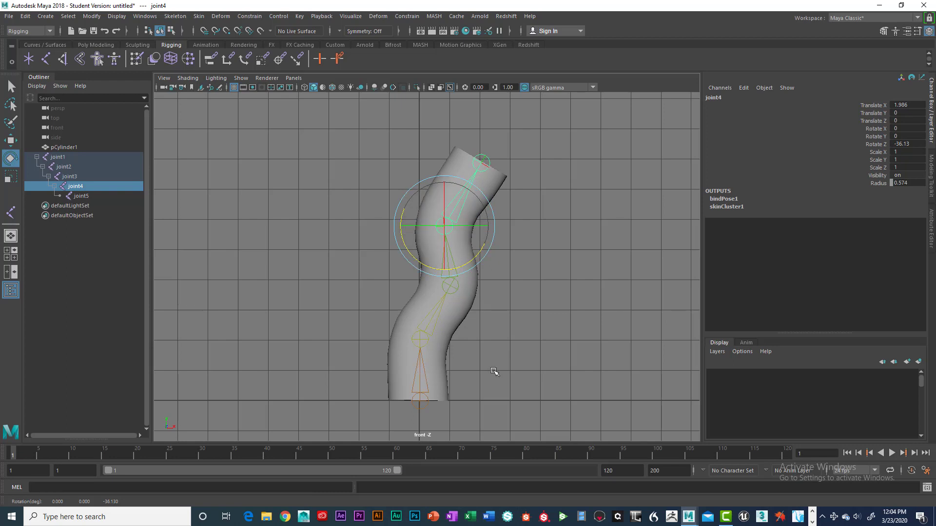
Delete the construction history of the bent cylinder.
{"action": "left_click", "coordinate": [493, 371]}
{"action": "left_click", "coordinate": [420, 405]}
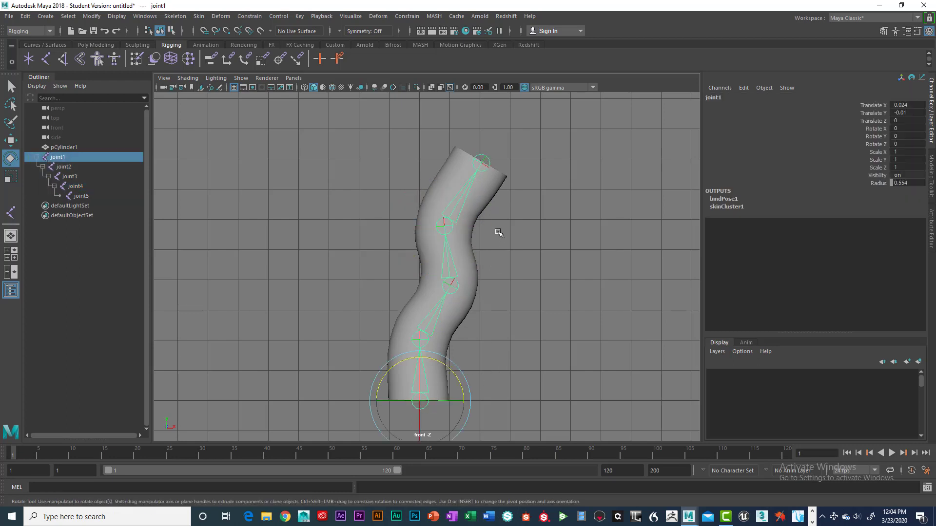
{"action": "middle_click_drag", "start_coordinate": [553, 255], "coordinate": [539, 224], "text": "alt"}
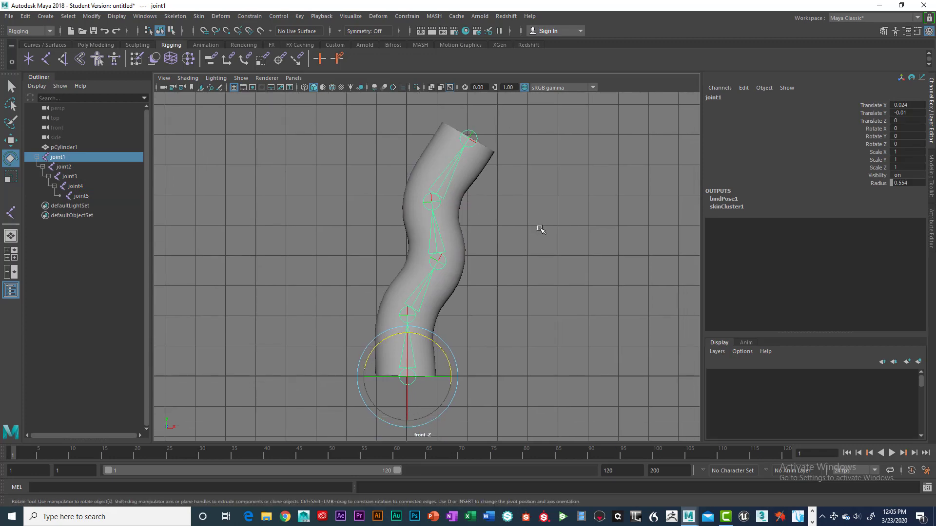
{"action": "key", "text": "space"}
{"action": "key", "text": "space"}
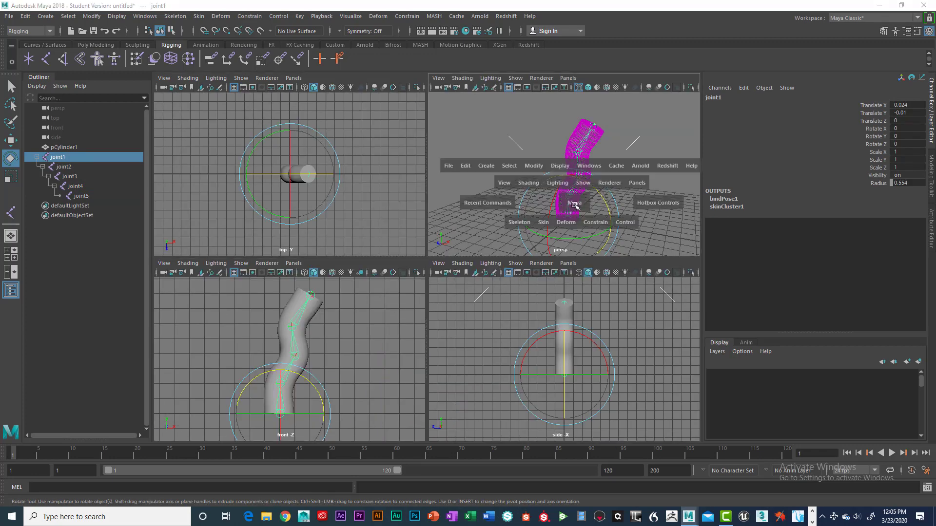
{"action": "left_click_drag", "start_coordinate": [522, 209], "coordinate": [533, 254], "text": "alt"}
{"action": "left_click", "coordinate": [451, 225]}
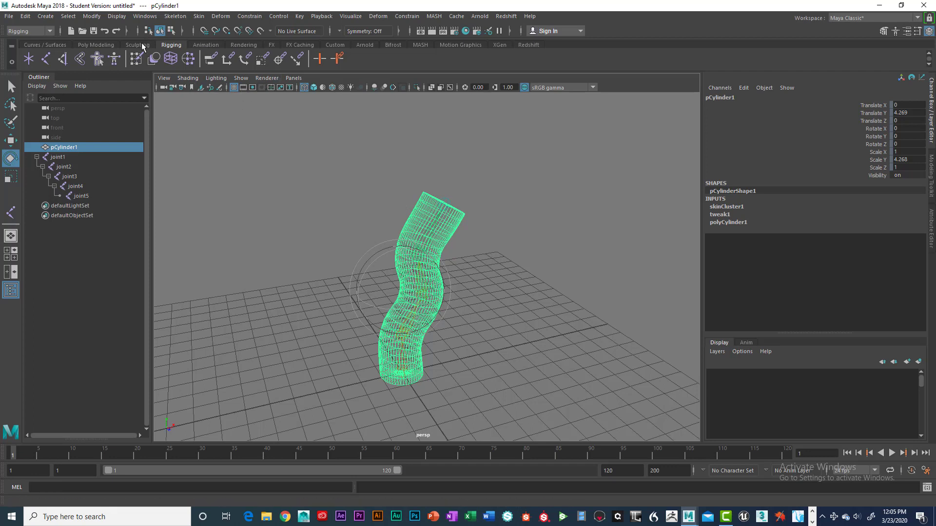
{"action": "left_click", "coordinate": [103, 46]}
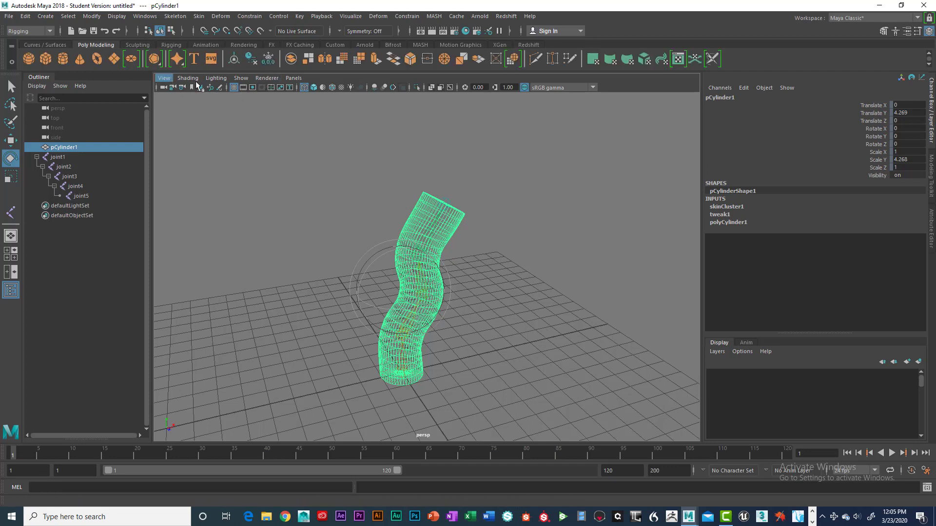
{"action": "left_click", "coordinate": [251, 58]}
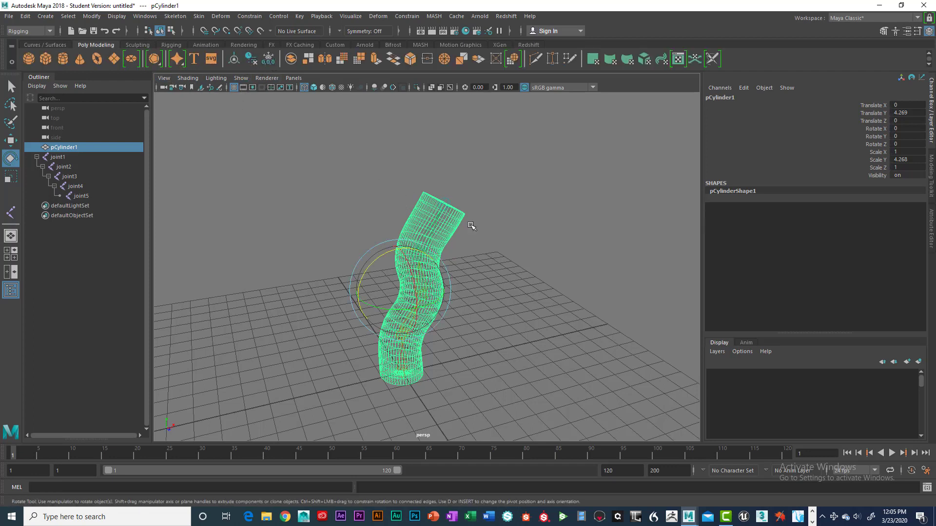
Rotate joint1 to about 8.7° in Z and check from several angles whether the cylinder still follows the joints.
{"action": "left_click", "coordinate": [463, 234]}
{"action": "left_click", "coordinate": [409, 364]}
{"action": "left_click", "coordinate": [403, 370]}
{"action": "mouse_move", "coordinate": [410, 337]}
{"action": "left_mouse_down"}
{"action": "mouse_move", "coordinate": [373, 336]}
{"action": "mouse_move", "coordinate": [398, 329]}
{"action": "left_mouse_up"}
{"action": "key", "text": "space"}
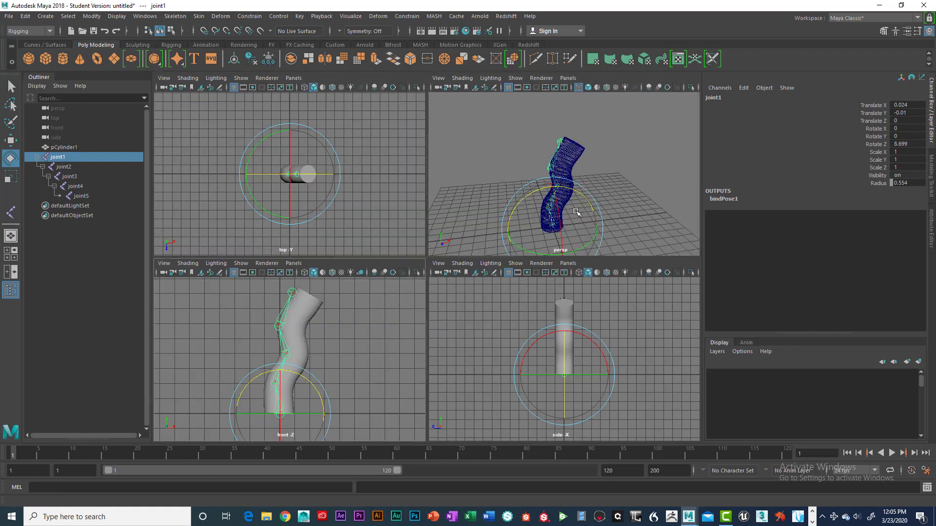
{"action": "key", "text": "space"}
{"action": "left_click_drag", "start_coordinate": [507, 250], "coordinate": [498, 225], "text": "alt"}
{"action": "middle_click_drag", "start_coordinate": [498, 224], "coordinate": [441, 241], "text": "alt"}
{"action": "left_click_drag", "start_coordinate": [441, 242], "coordinate": [432, 243], "text": "alt"}
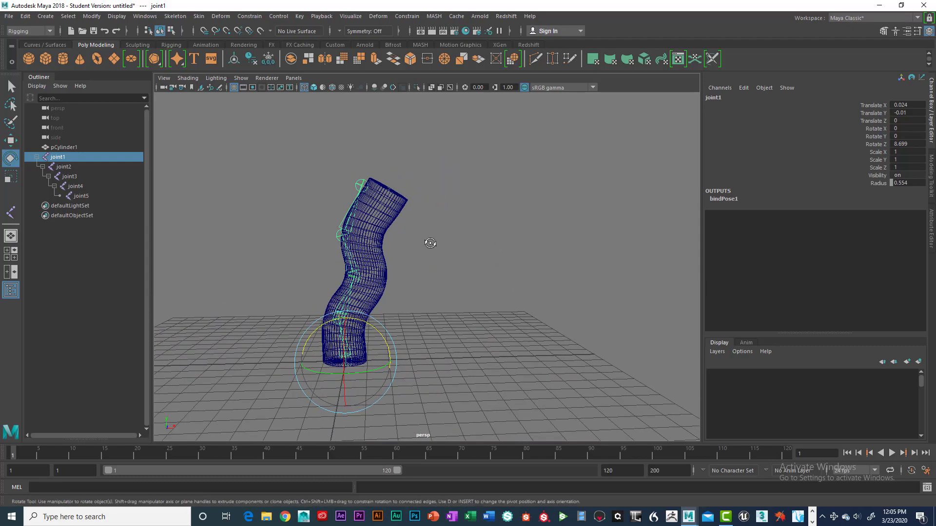
Delete the whole joint chain and the bent cylinder from the scene in the front view.
{"action": "middle_click_drag", "start_coordinate": [444, 241], "coordinate": [412, 241], "text": "alt"}
{"action": "mouse_move", "coordinate": [433, 246]}
{"action": "left_mouse_down", "text": "alt"}
{"action": "mouse_move", "coordinate": [418, 251]}
{"action": "mouse_move", "coordinate": [437, 259]}
{"action": "left_mouse_up", "text": "alt"}
{"action": "key", "text": "space"}
{"action": "key", "text": "space"}
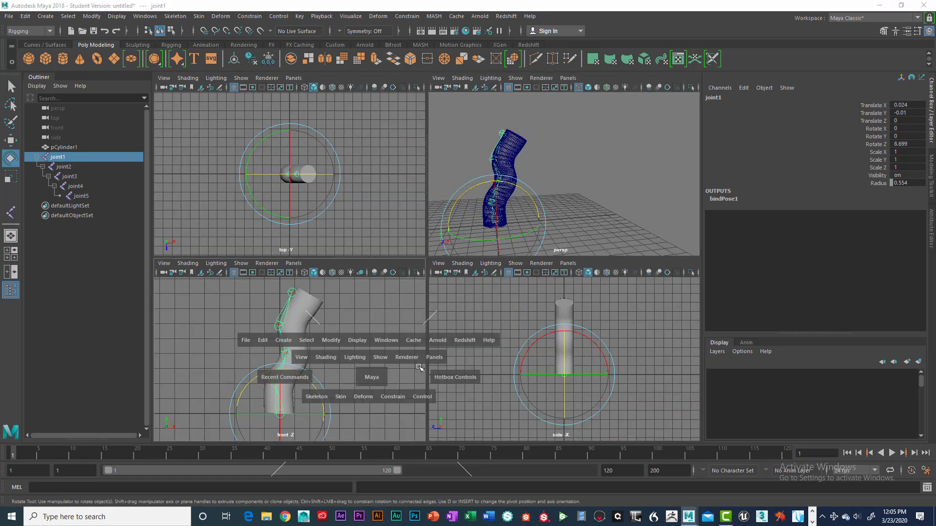
{"action": "middle_click_drag", "start_coordinate": [497, 338], "coordinate": [415, 316], "text": "alt"}
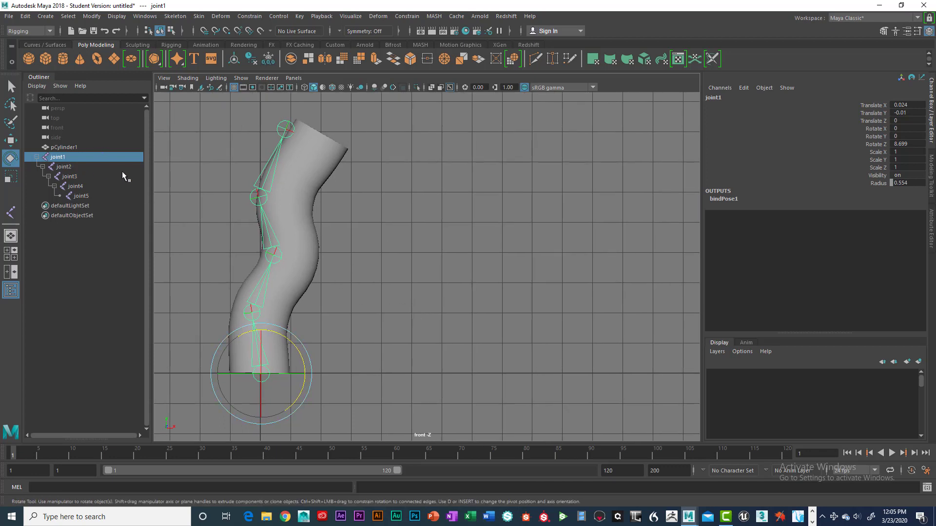
{"action": "left_click", "coordinate": [363, 260]}
{"action": "left_click_drag", "start_coordinate": [214, 132], "coordinate": [385, 359]}
{"action": "key", "text": "Delete"}
{"action": "left_click", "coordinate": [297, 179]}
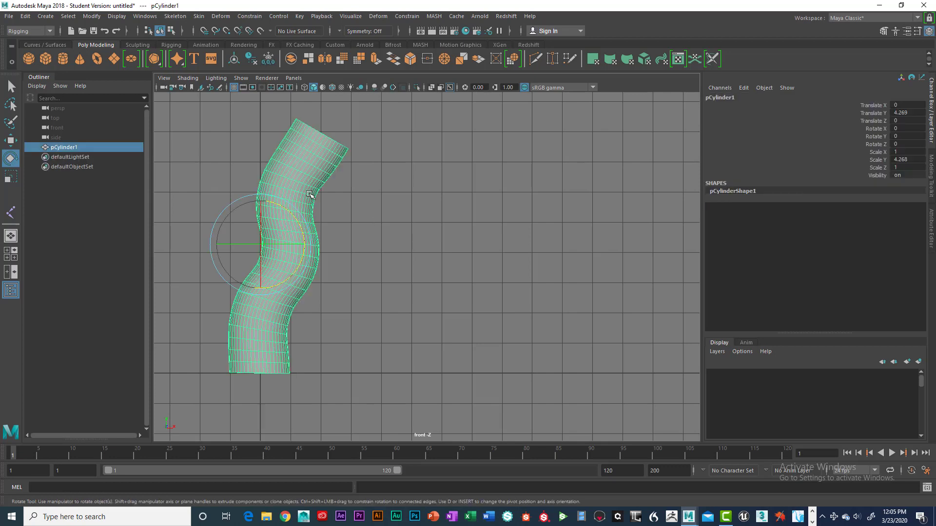
{"action": "key", "text": "Delete"}
{"action": "middle_click_drag", "start_coordinate": [309, 242], "coordinate": [489, 223], "text": "alt"}
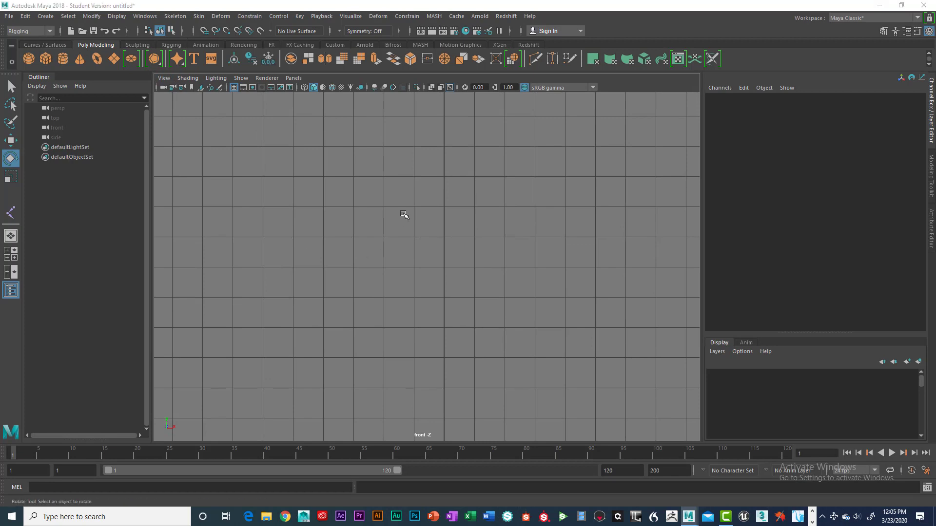
Create a three-joint leg chain in the front view, from about Y 7 on the centre line to the ground, with the knee bent towards negative X.
{"action": "key", "text": "space"}
{"action": "left_click_drag", "start_coordinate": [346, 234], "coordinate": [355, 256]}
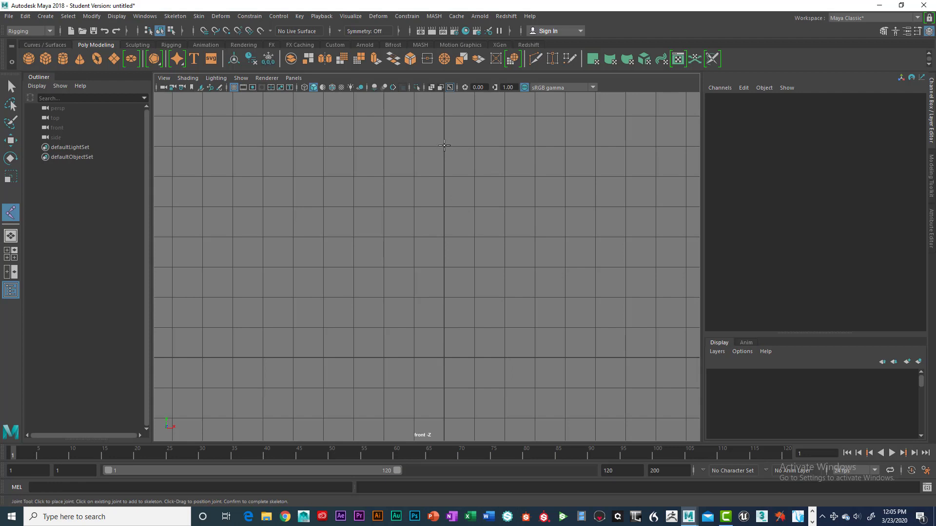
{"action": "left_click", "coordinate": [444, 145]}
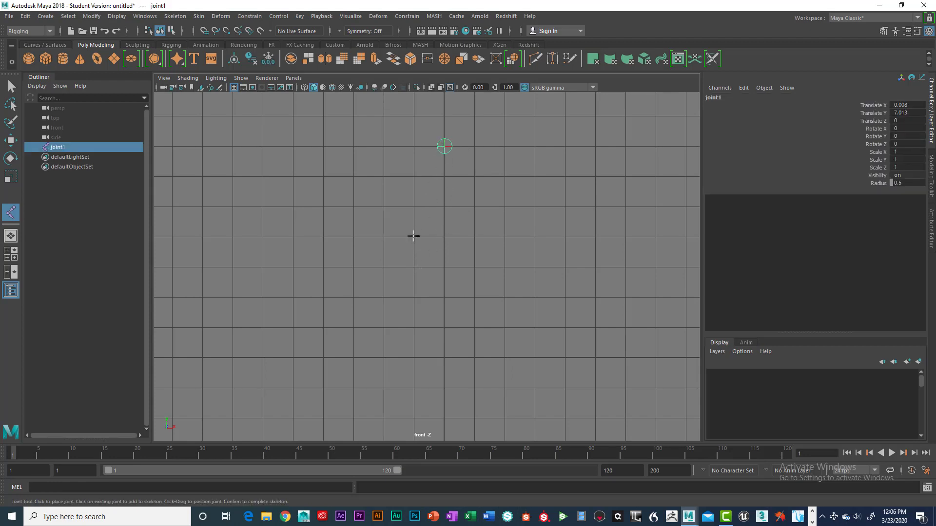
{"action": "left_click", "coordinate": [415, 244]}
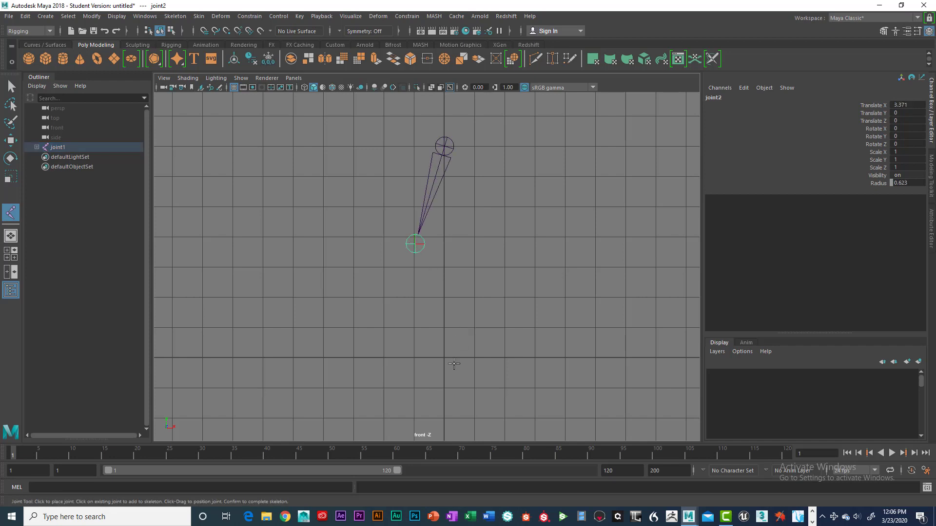
{"action": "left_click", "coordinate": [444, 358]}
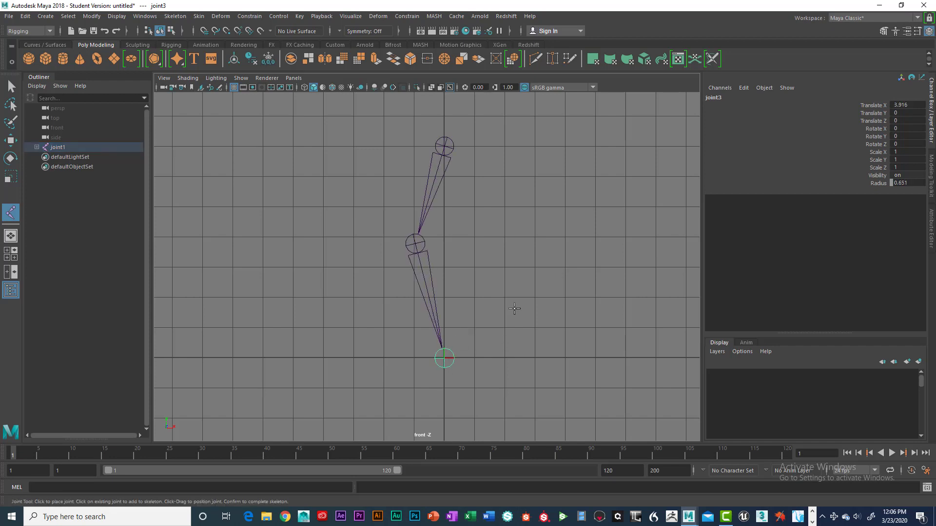
{"action": "key", "text": "Return"}
{"action": "key", "text": "e"}
{"action": "middle_click_drag", "start_coordinate": [493, 236], "coordinate": [385, 233], "text": "alt"}
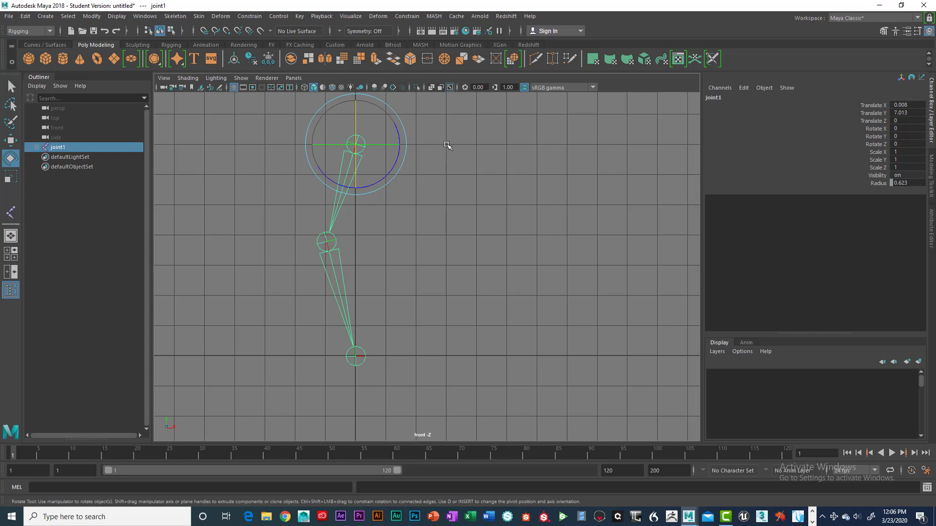
Create a second three-joint leg chain beside the first, starting at about X 2, Y 7 with its knee bent towards positive X.
{"action": "left_click", "coordinate": [450, 152]}
{"action": "key", "text": "space"}
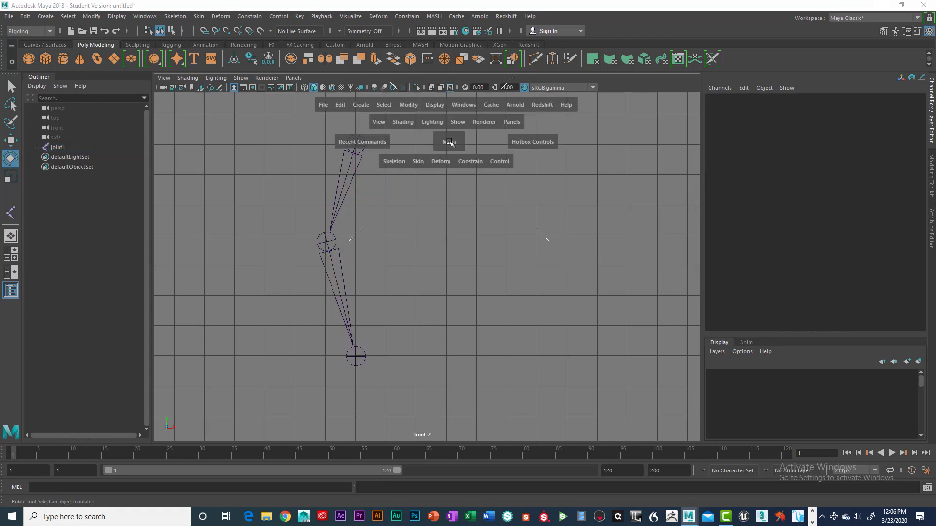
{"action": "left_click", "coordinate": [397, 161]}
{"action": "left_click", "coordinate": [404, 189]}
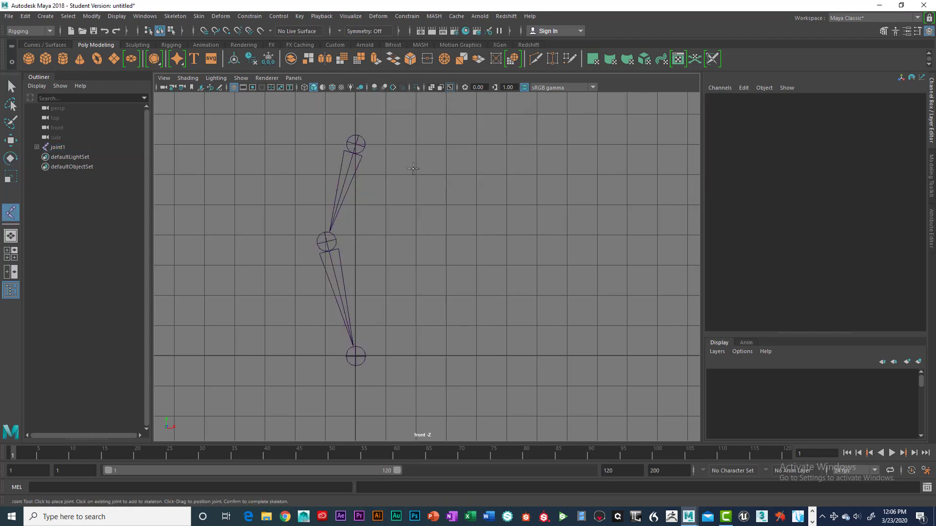
{"action": "left_click", "coordinate": [417, 144]}
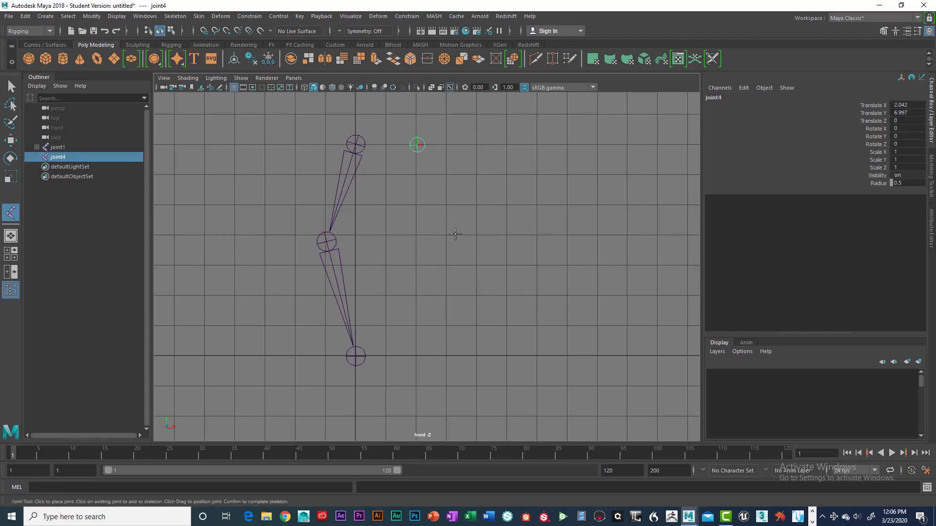
{"action": "left_click", "coordinate": [458, 240]}
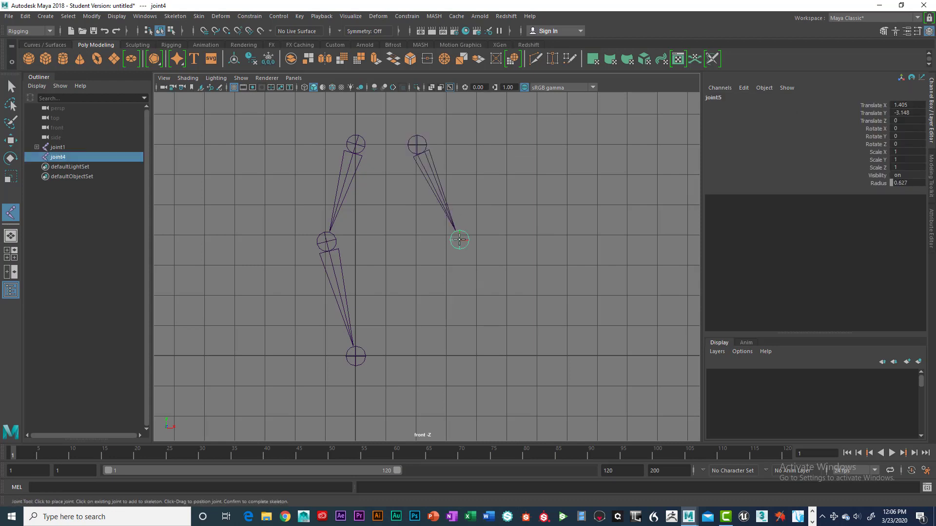
{"action": "left_click", "coordinate": [434, 356]}
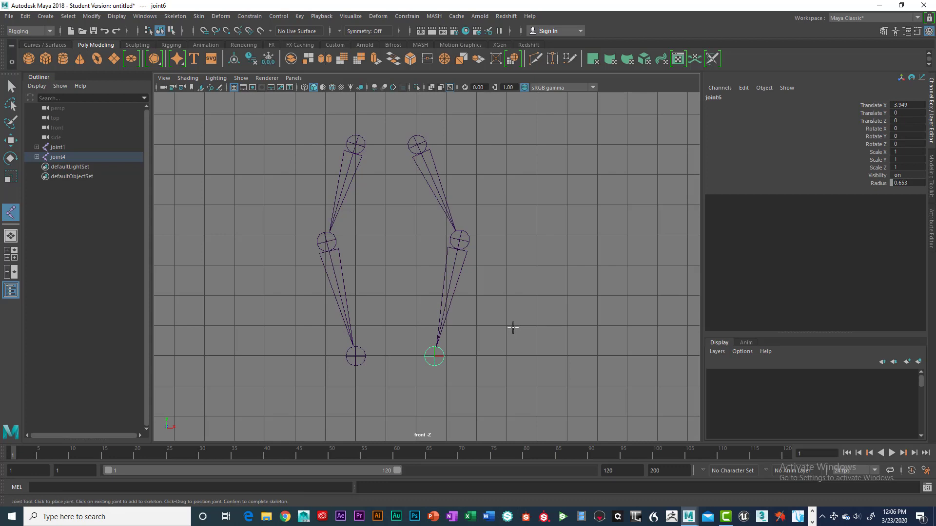
{"action": "key", "text": "Return"}
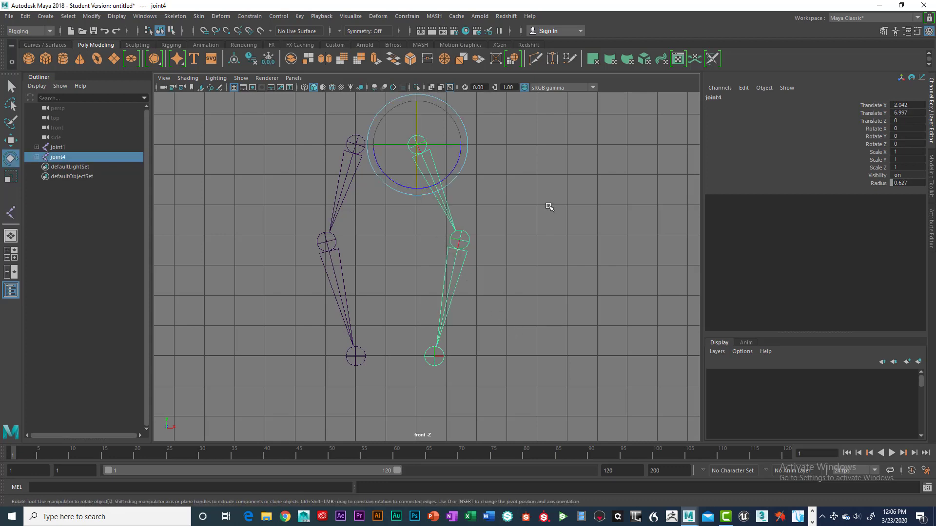
{"action": "left_click", "coordinate": [551, 207]}
{"action": "middle_click_drag", "start_coordinate": [397, 178], "coordinate": [417, 178], "text": "alt"}
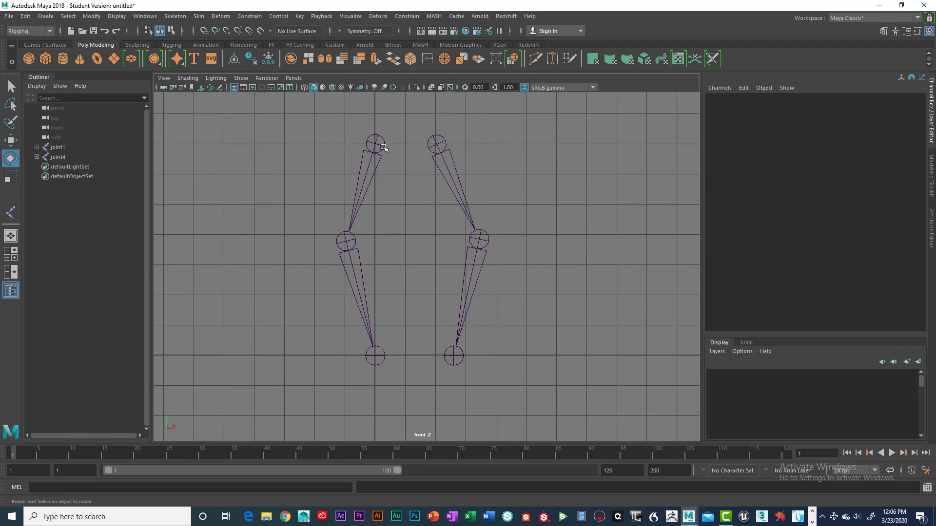
Try rotating the middle joint of each chain, joint5 to about -92.5° in Z, and undo both rotations.
{"action": "left_click", "coordinate": [378, 159]}
{"action": "left_click", "coordinate": [358, 266]}
{"action": "left_click", "coordinate": [354, 249]}
{"action": "left_click_drag", "start_coordinate": [378, 215], "coordinate": [390, 231]}
{"action": "key", "text": "ctrl+z"}
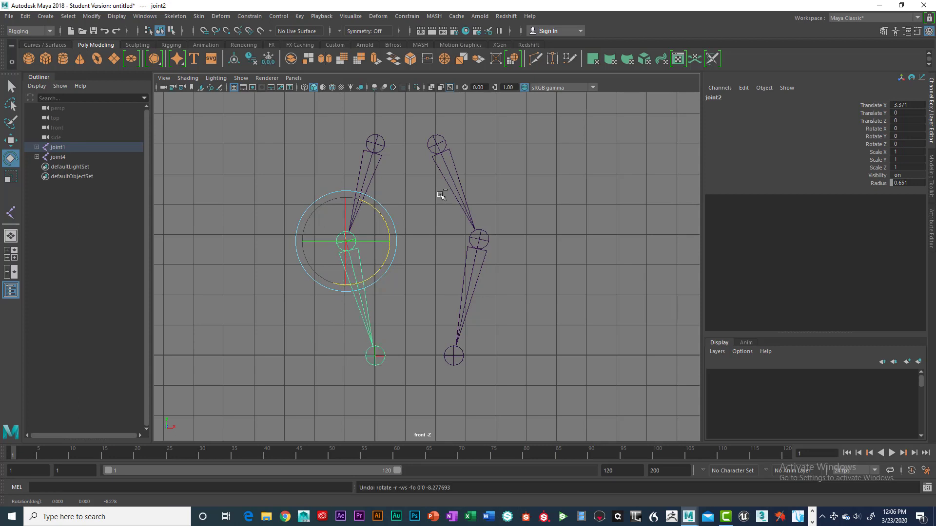
{"action": "left_click", "coordinate": [481, 237]}
{"action": "left_click_drag", "start_coordinate": [461, 276], "coordinate": [516, 261]}
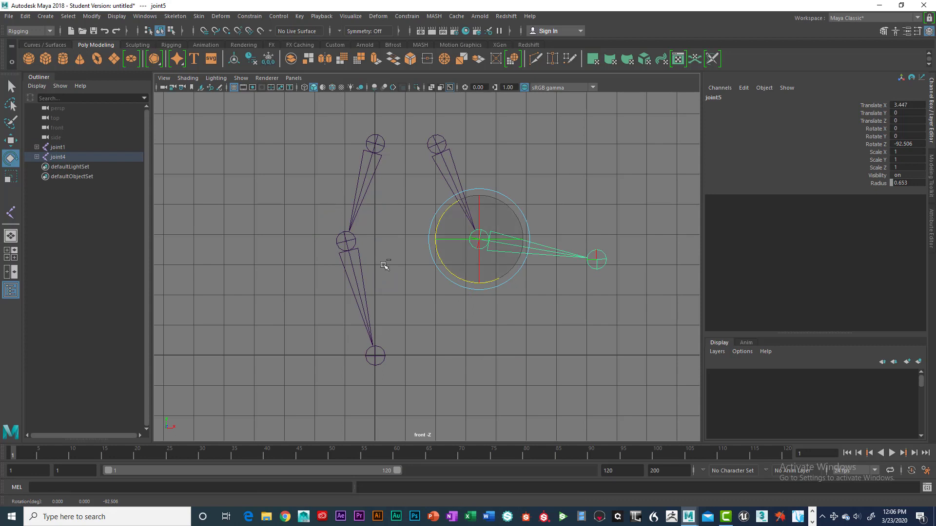
{"action": "key", "text": "ctrl+z"}
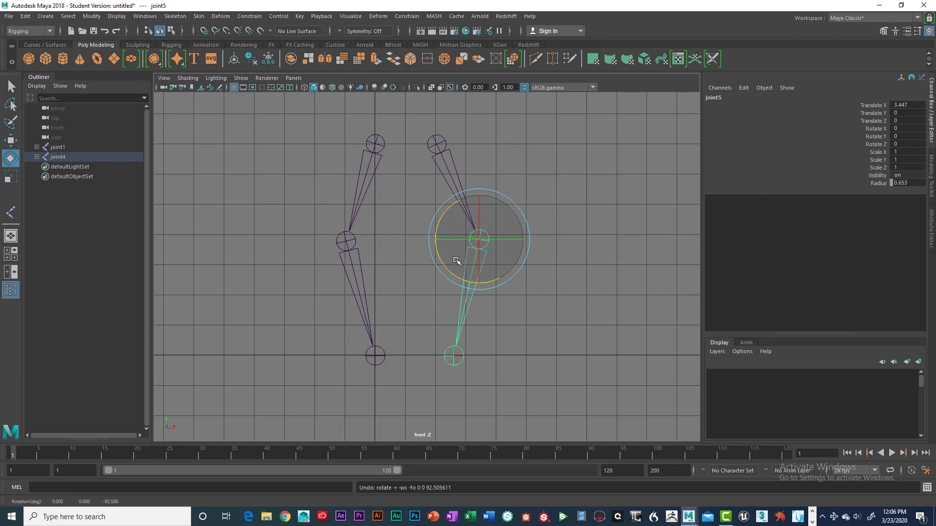
{"action": "left_click", "coordinate": [382, 144]}
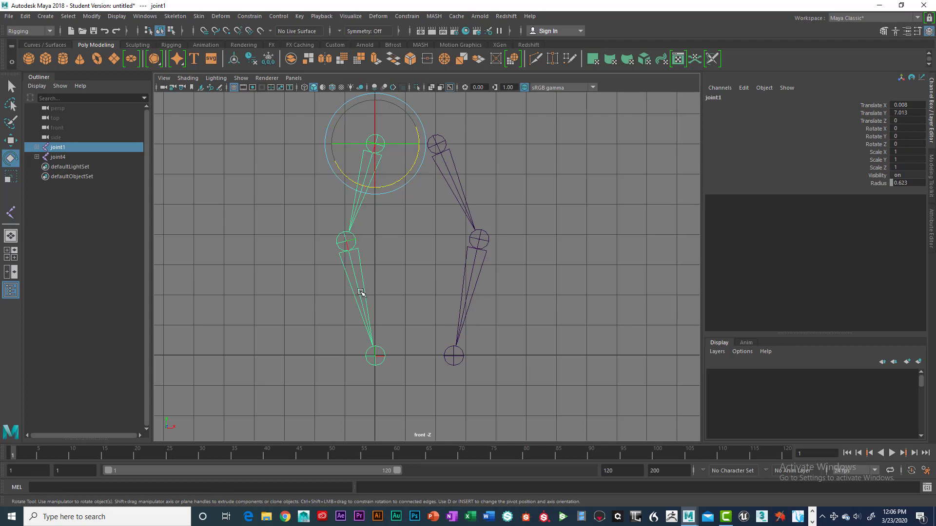
{"action": "left_click", "coordinate": [417, 218]}
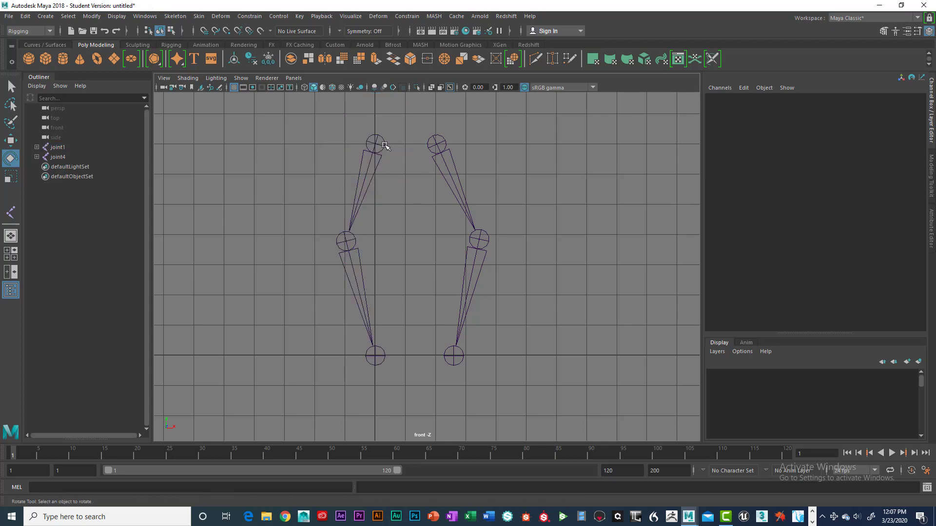
{"action": "left_click", "coordinate": [385, 141]}
{"action": "left_click", "coordinate": [412, 217]}
Reset the IK Handle tool's settings and keep the Rotate-Plane Solver as the current solver.
{"action": "key", "text": "space"}
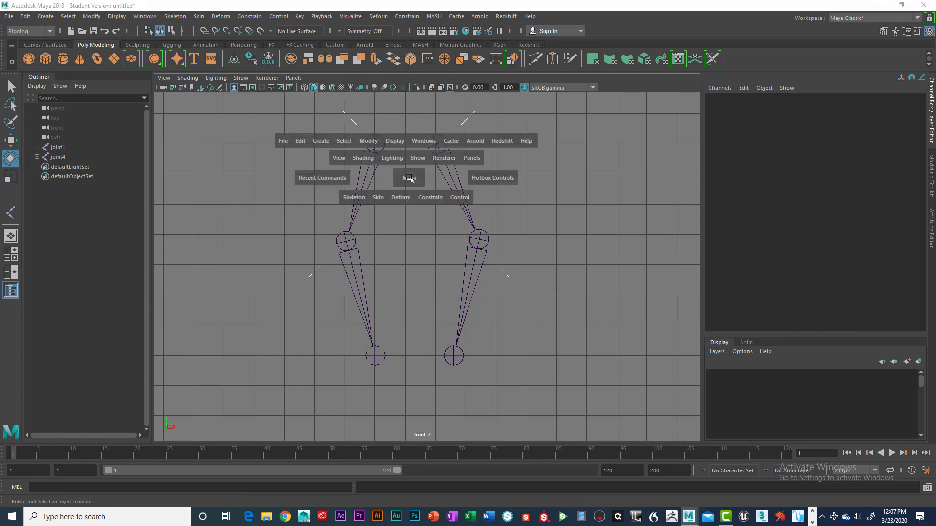
{"action": "left_click", "coordinate": [354, 198]}
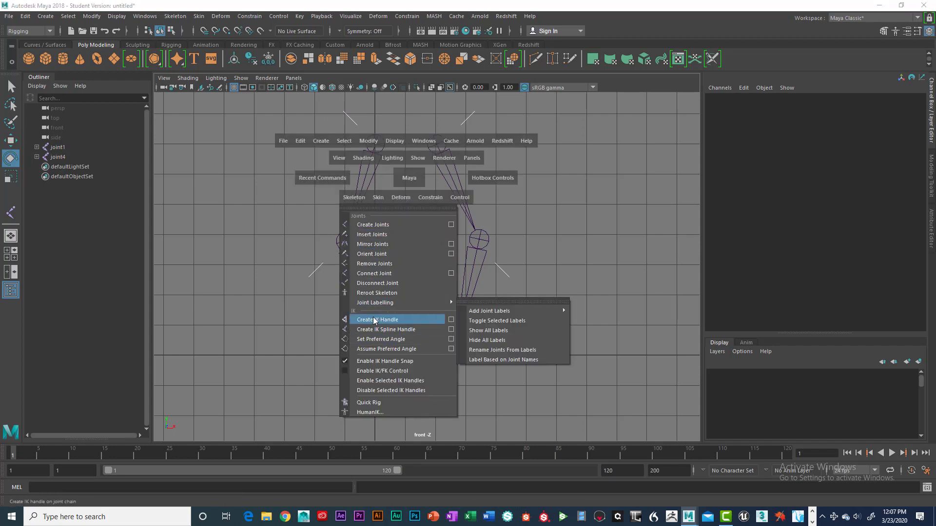
{"action": "left_click", "coordinate": [449, 320]}
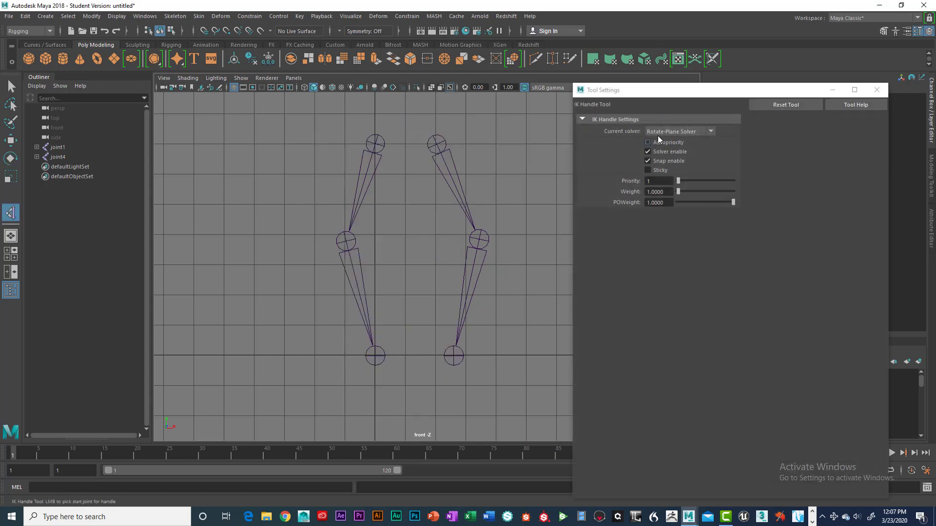
{"action": "left_click", "coordinate": [772, 104]}
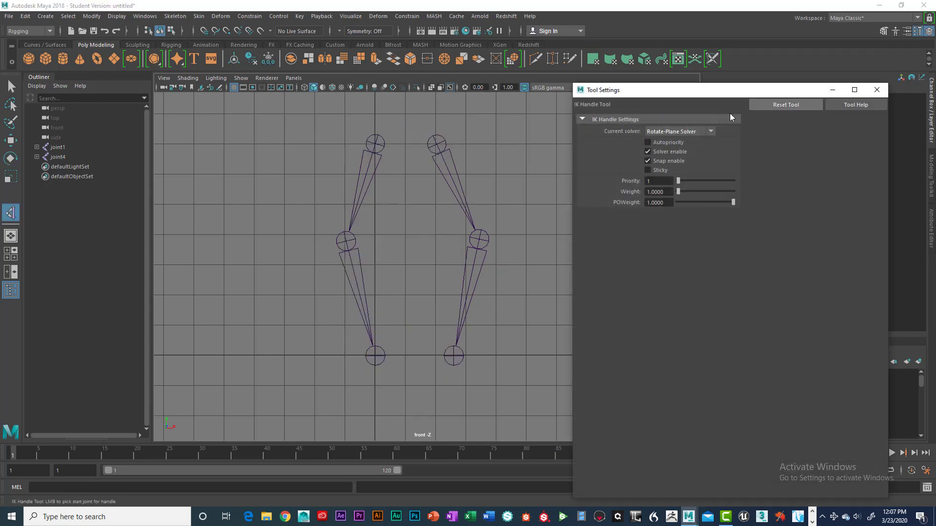
{"action": "left_click", "coordinate": [710, 131]}
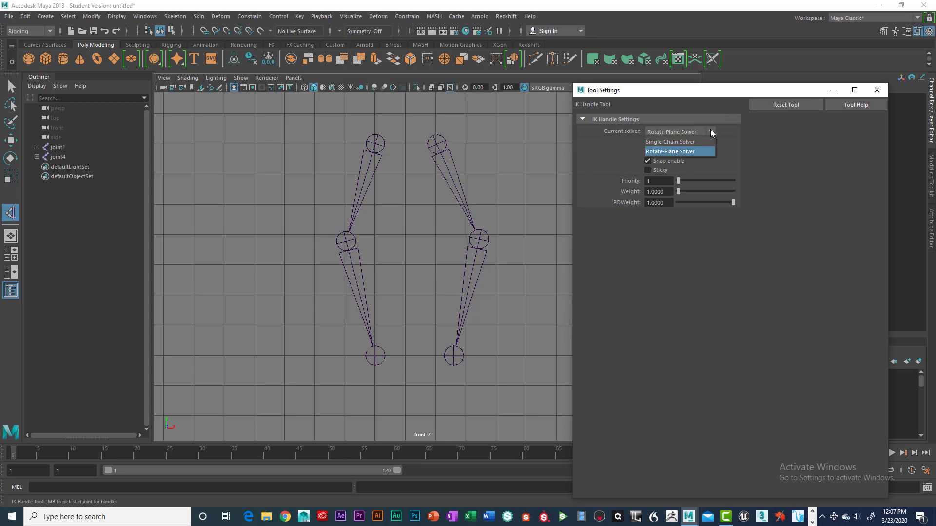
{"action": "left_click", "coordinate": [685, 152]}
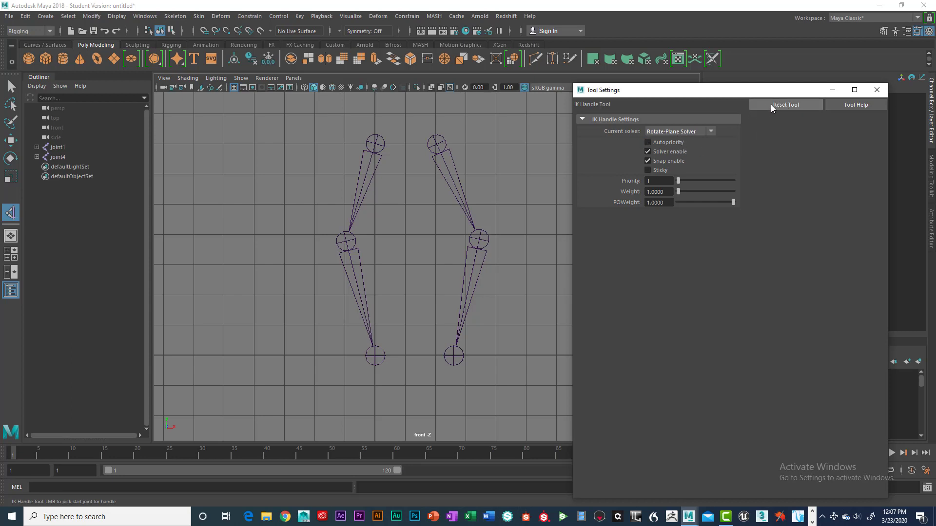
{"action": "left_click", "coordinate": [873, 92]}
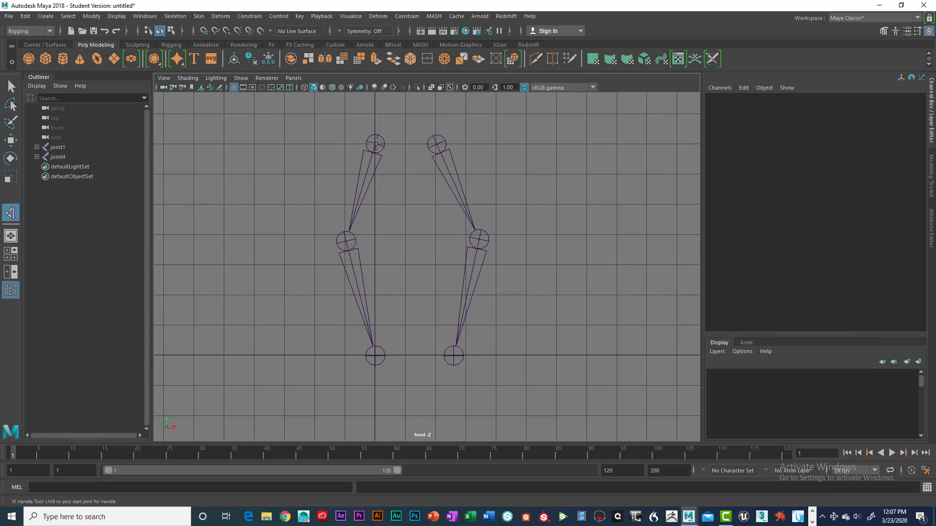
Create an IK handle on the first leg chain from joint1 to its end joint at the ground.
{"action": "left_click", "coordinate": [375, 143]}
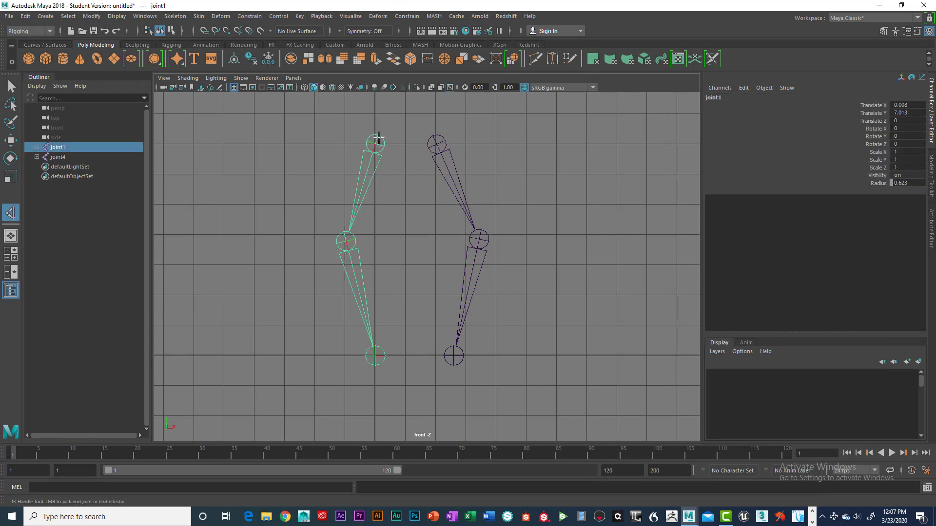
{"action": "left_click", "coordinate": [376, 355]}
{"action": "key", "text": "e"}
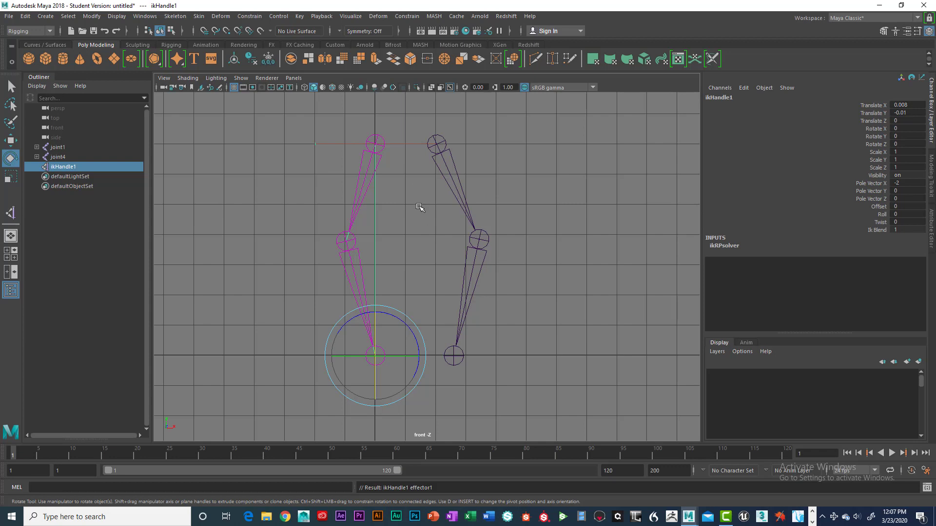
Try moving the first chain's IK handle vertically to flex the knee, and undo the moves and the handle's creation.
{"action": "key", "text": "w"}
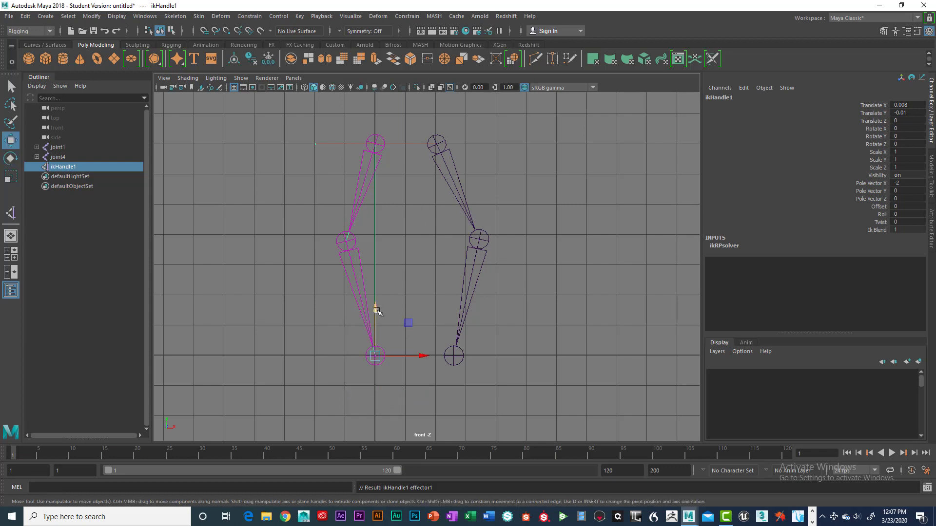
{"action": "left_click_drag", "start_coordinate": [376, 312], "coordinate": [375, 251]}
{"action": "mouse_move", "coordinate": [372, 294]}
{"action": "left_mouse_down"}
{"action": "mouse_move", "coordinate": [373, 302]}
{"action": "mouse_move", "coordinate": [376, 288]}
{"action": "mouse_move", "coordinate": [380, 305]}
{"action": "left_mouse_up"}
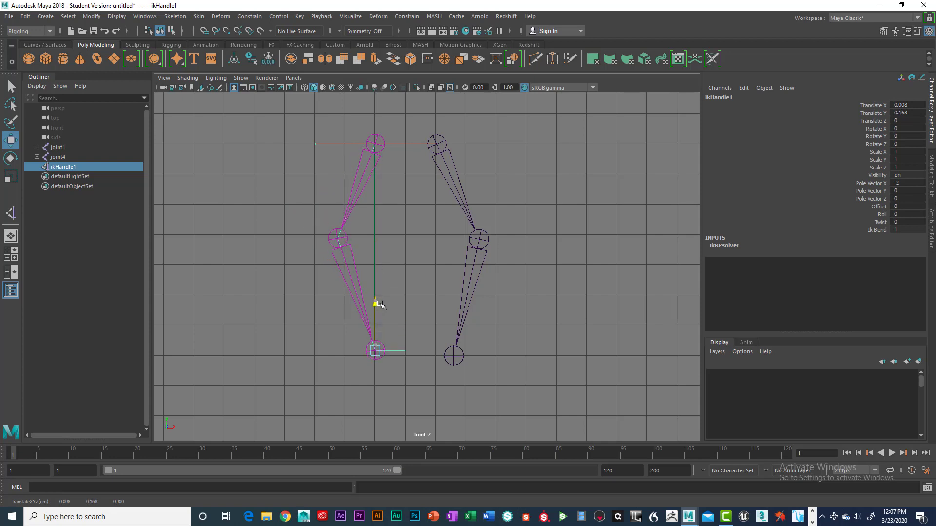
{"action": "key", "text": "ctrl+z"}
{"action": "key", "text": "ctrl+z"}
{"action": "key", "text": "ctrl+z"}
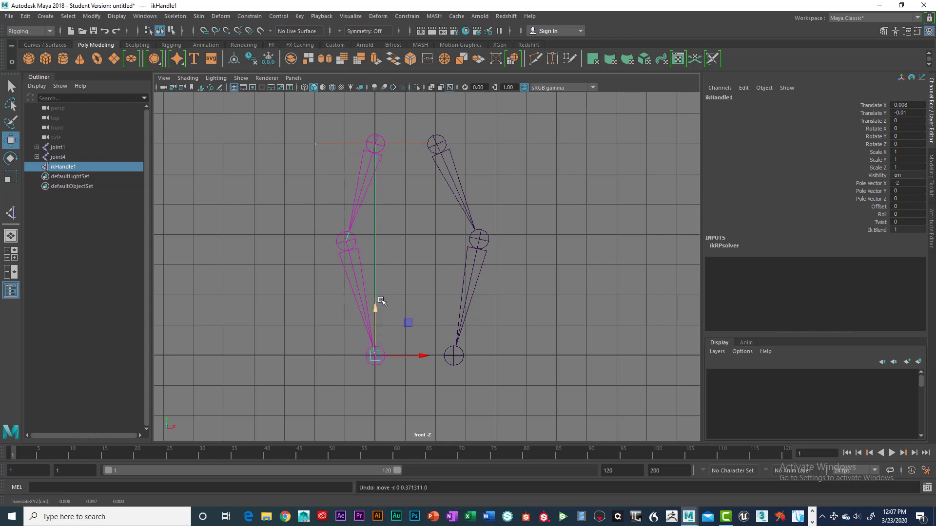
{"action": "key", "text": "ctrl+z"}
Create an IK handle on the second leg chain from joint4 to its end joint at the ground.
{"action": "left_click", "coordinate": [438, 143]}
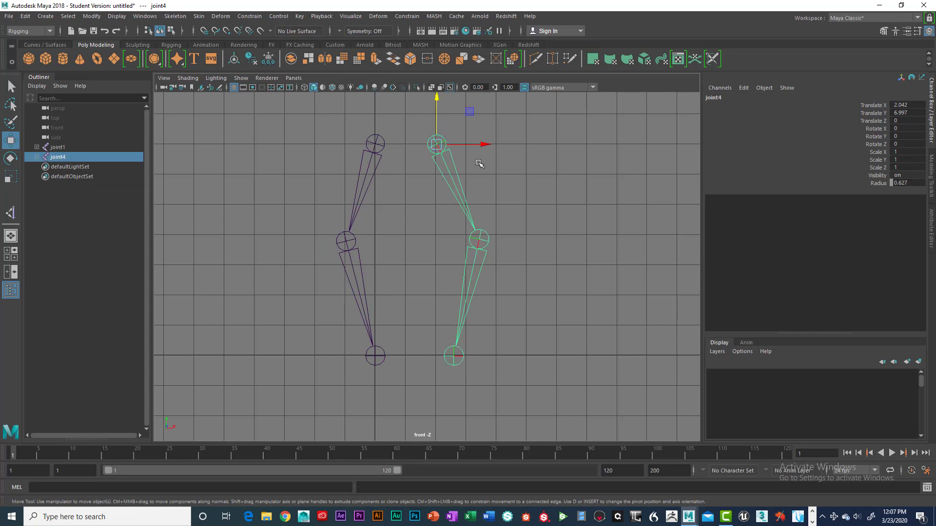
{"action": "key", "text": "space"}
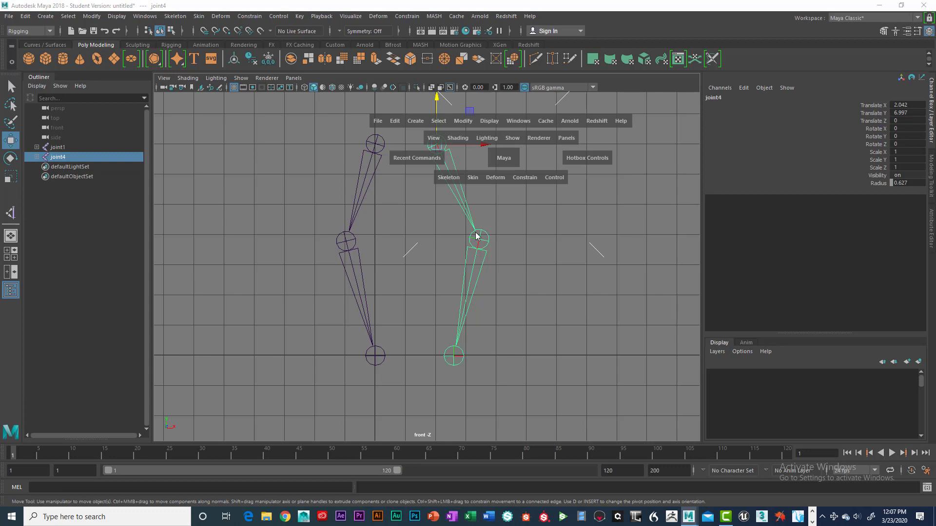
{"action": "left_click", "coordinate": [448, 178]}
{"action": "left_click", "coordinate": [465, 300]}
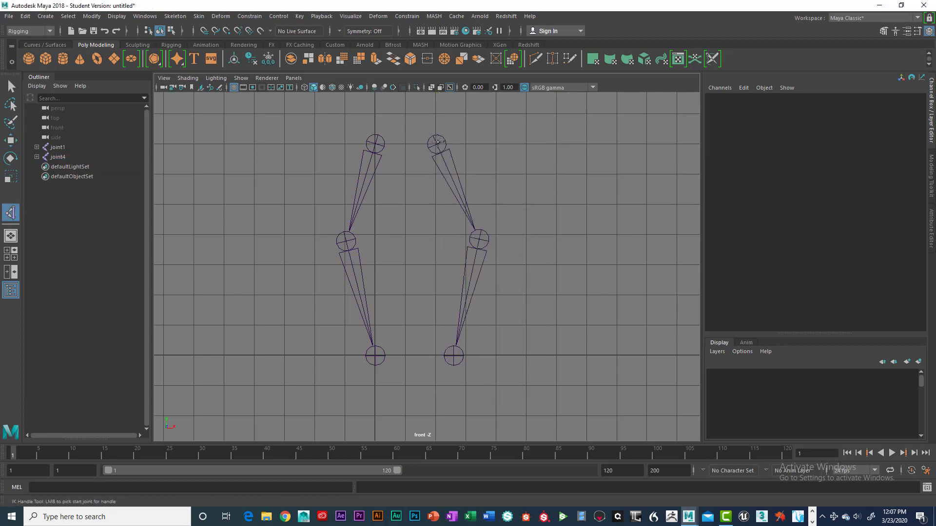
{"action": "left_click", "coordinate": [437, 143]}
{"action": "left_click", "coordinate": [453, 358]}
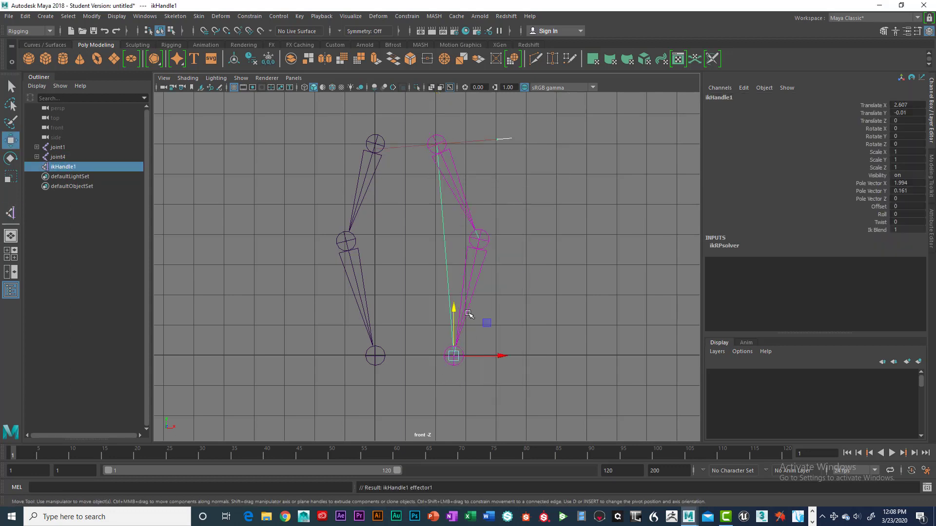
Test the knee bend by moving the IK handle to about Y -0.24 and Y 0.2, ending at about Y 0.007.
{"action": "mouse_move", "coordinate": [454, 312]}
{"action": "left_mouse_down"}
{"action": "mouse_move", "coordinate": [453, 271]}
{"action": "mouse_move", "coordinate": [445, 340]}
{"action": "mouse_move", "coordinate": [447, 312]}
{"action": "mouse_move", "coordinate": [463, 330]}
{"action": "mouse_move", "coordinate": [451, 317]}
{"action": "left_mouse_up"}
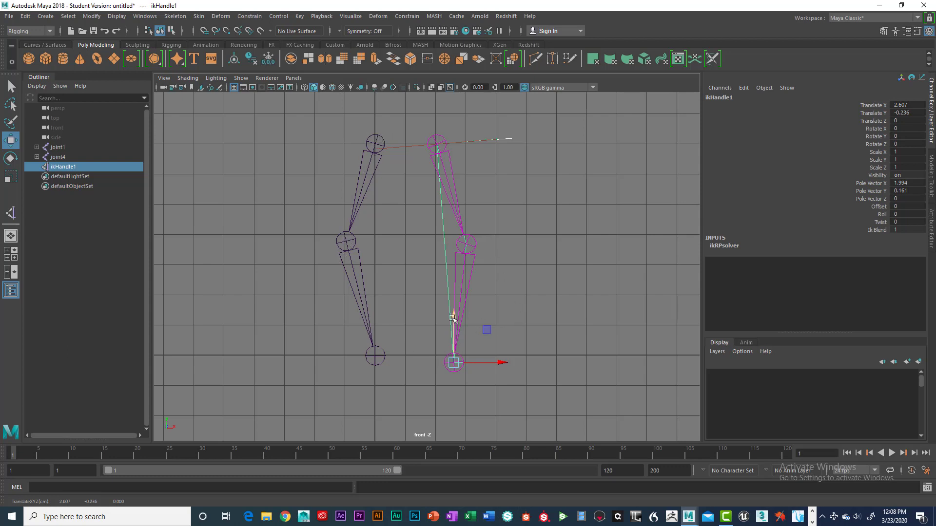
{"action": "left_click_drag", "start_coordinate": [452, 317], "coordinate": [452, 305]}
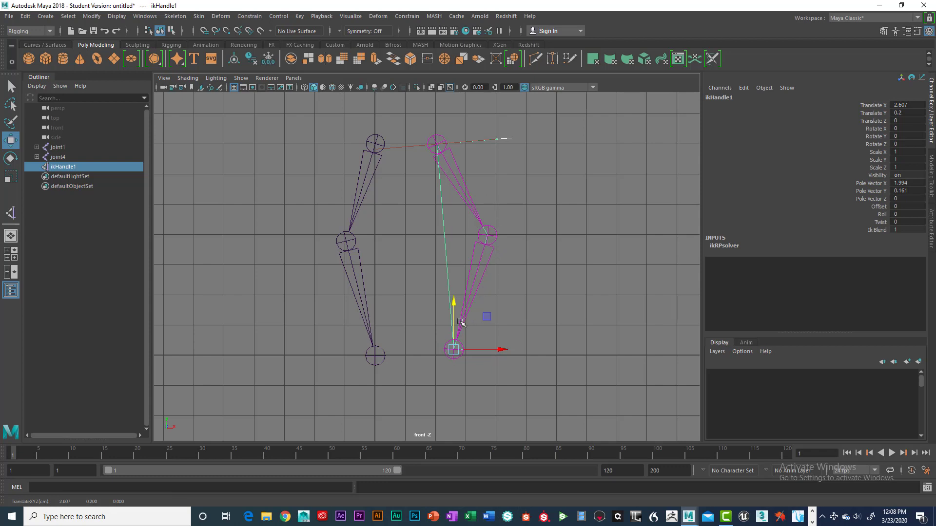
{"action": "mouse_move", "coordinate": [454, 303]}
{"action": "left_mouse_down"}
{"action": "mouse_move", "coordinate": [455, 256]}
{"action": "mouse_move", "coordinate": [453, 309]}
{"action": "left_mouse_up"}
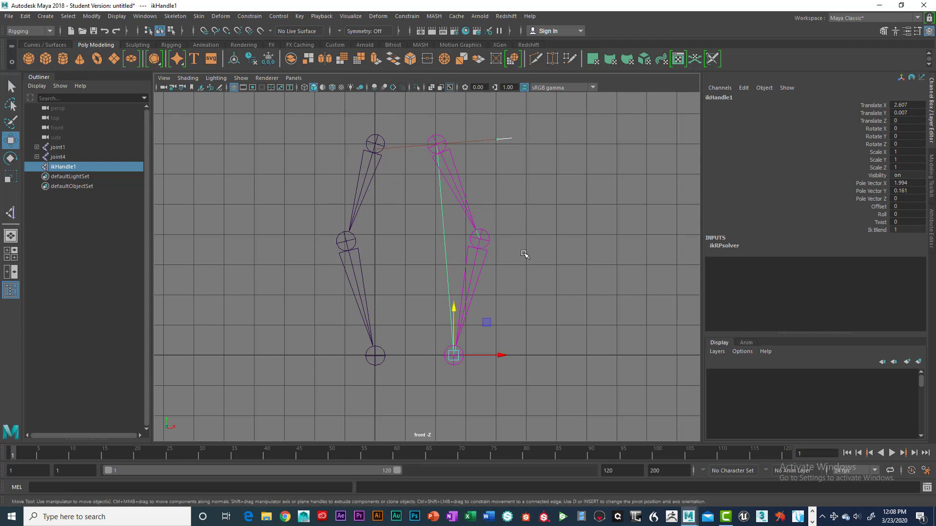